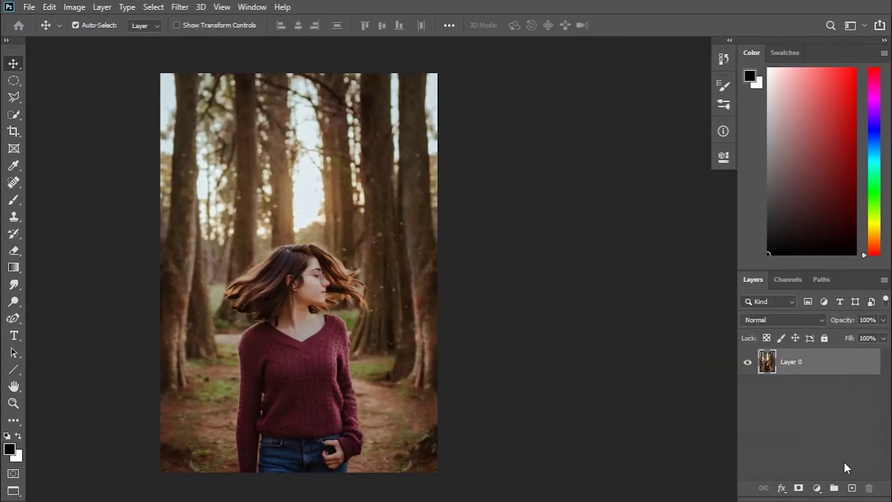
Add a Gradient Fill layer and make its left colour stop near-white
left_click(816, 488)
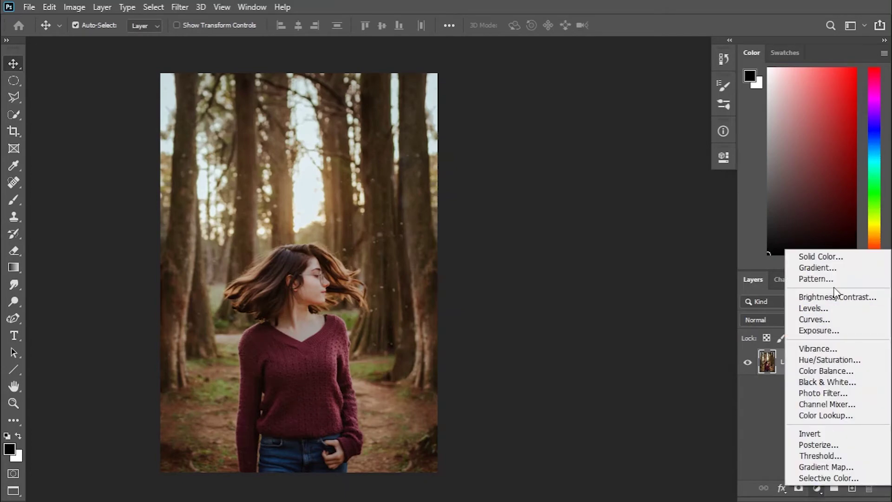
left_click(818, 267)
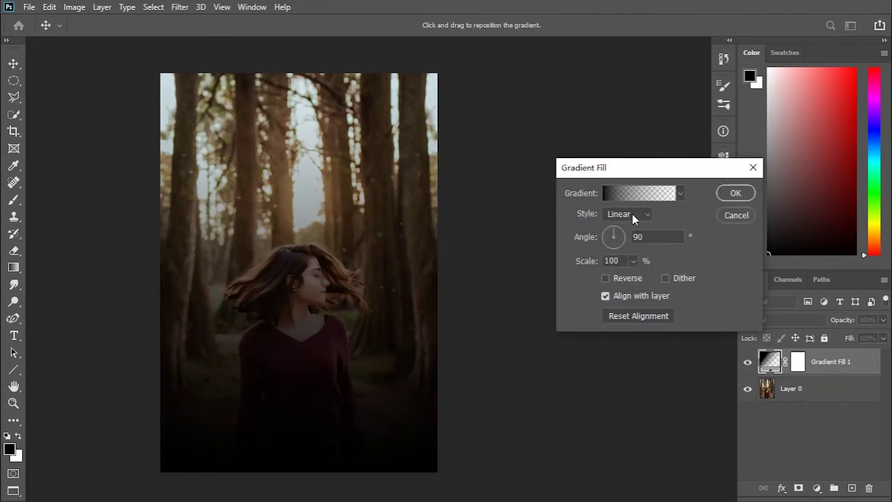
left_click(638, 193)
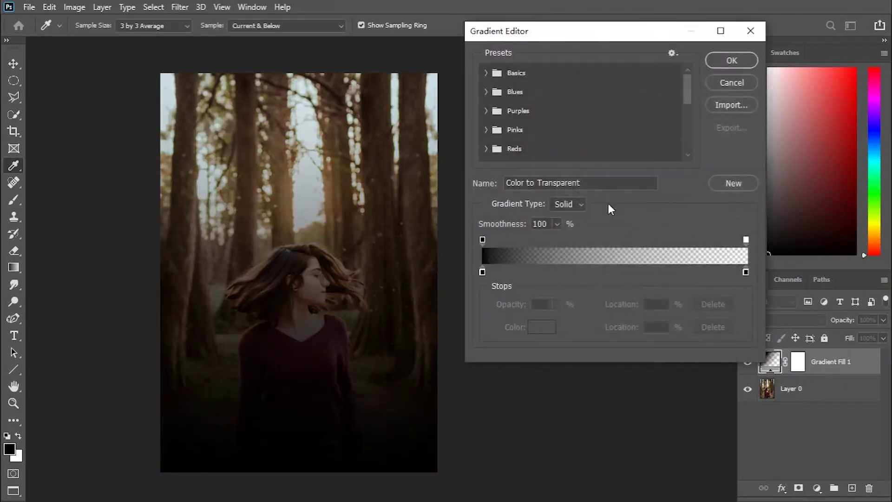
left_click(482, 271)
left_click(536, 330)
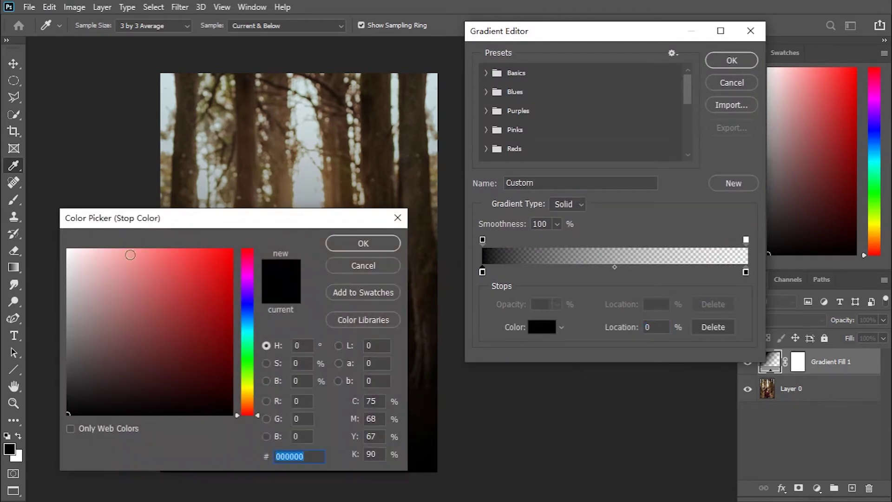
left_click_drag(246, 408, 249, 394)
left_click(68, 259)
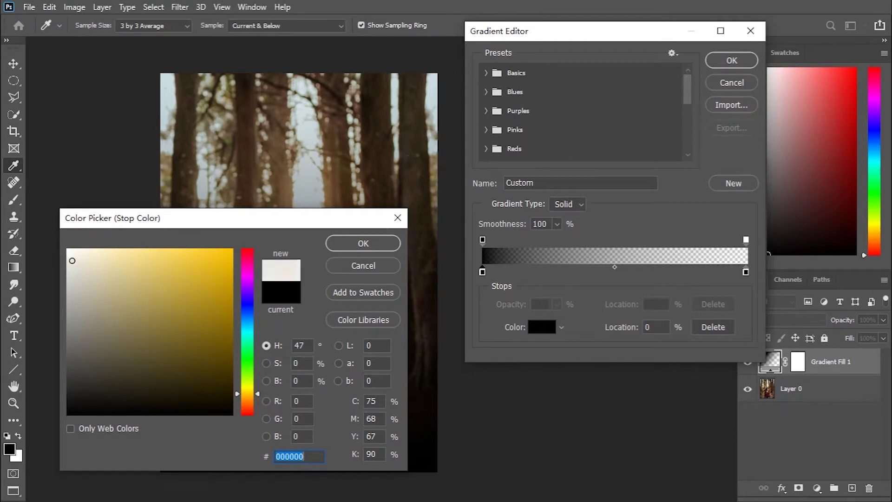
left_click(372, 243)
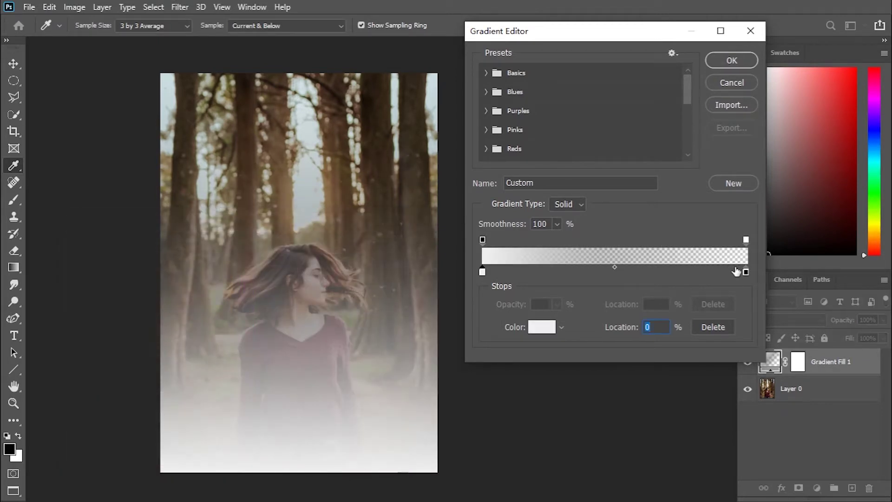
Make the right stop bright yellow, move it to 48%, and confirm the gradient
left_click(745, 272)
left_click(542, 327)
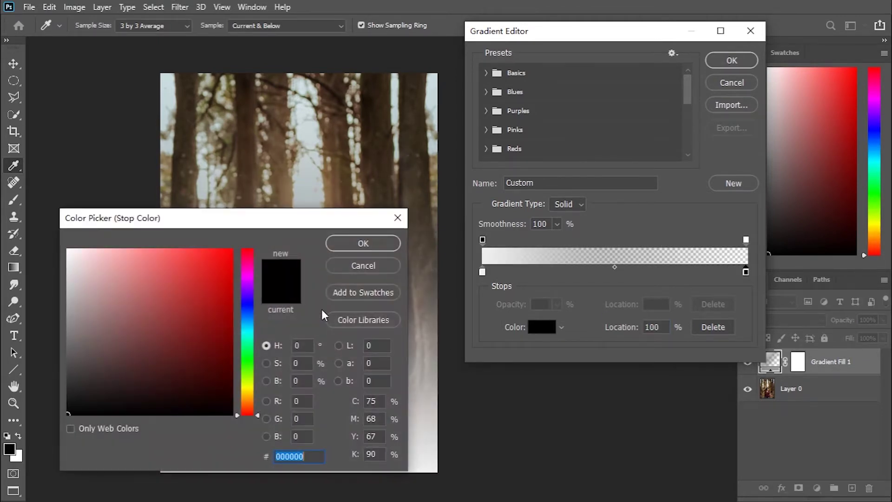
left_click(249, 389)
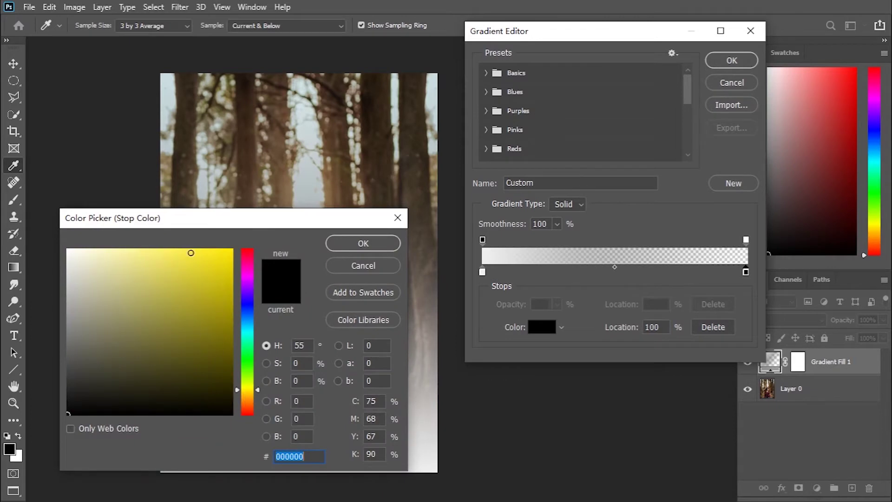
left_click(193, 250)
left_click(367, 244)
mouse_move(746, 272)
left_mouse_down()
mouse_move(652, 284)
mouse_move(645, 271)
mouse_move(607, 272)
left_mouse_up()
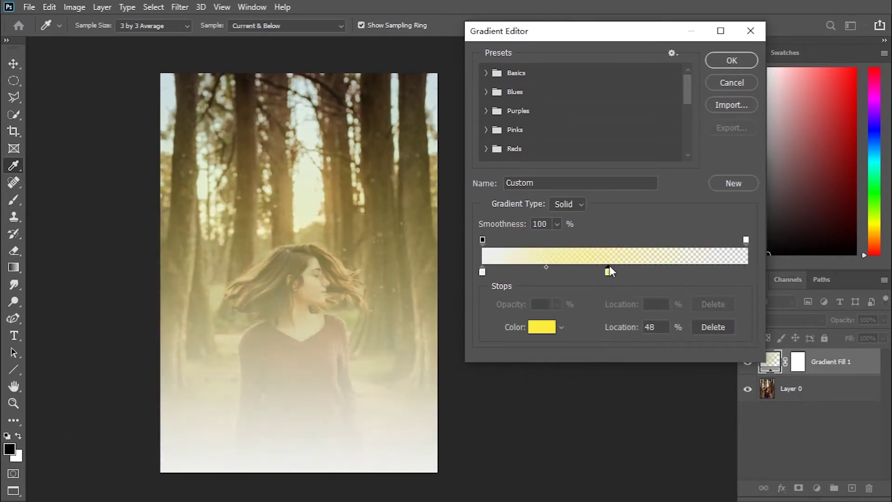
left_click(741, 59)
left_click(628, 215)
Make the gradient radial, place the glow above her head, and set scale to 40%
left_click(620, 235)
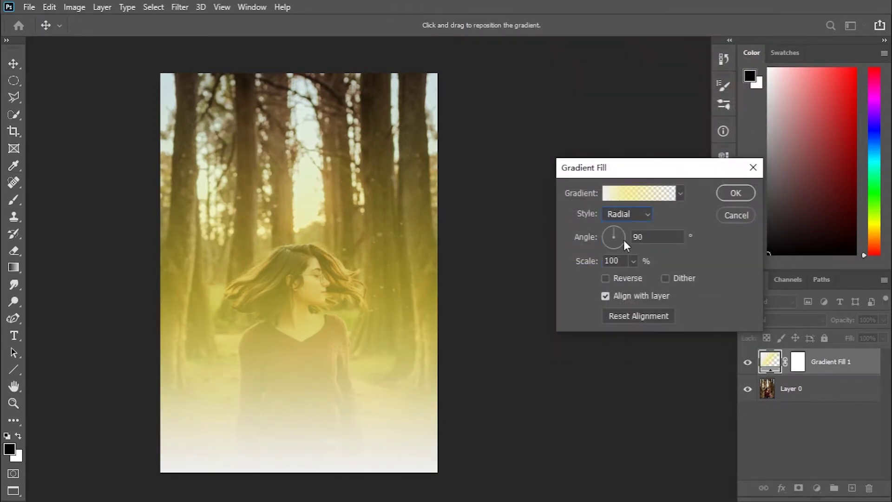
left_click_drag(299, 259, 304, 176)
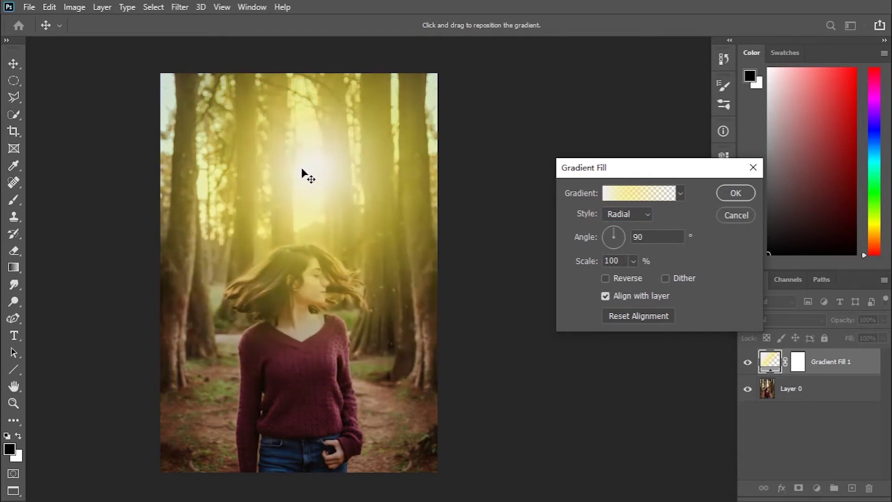
left_click(633, 262)
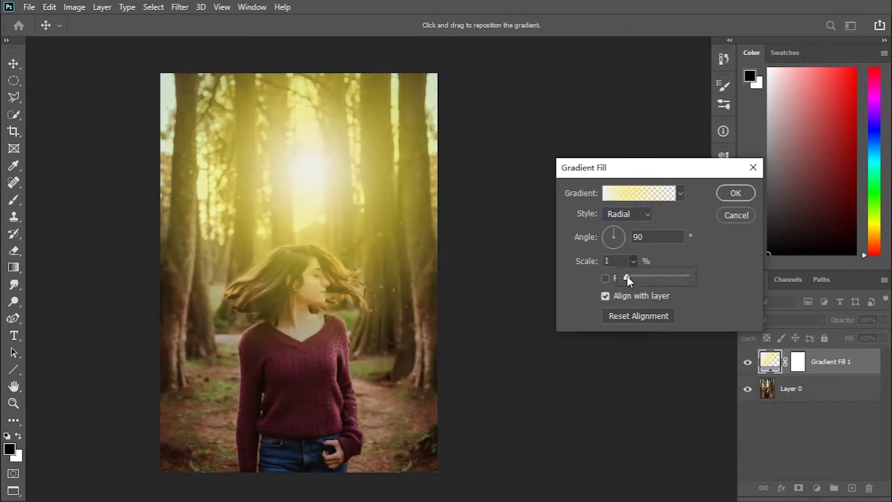
left_click_drag(627, 275, 627, 277)
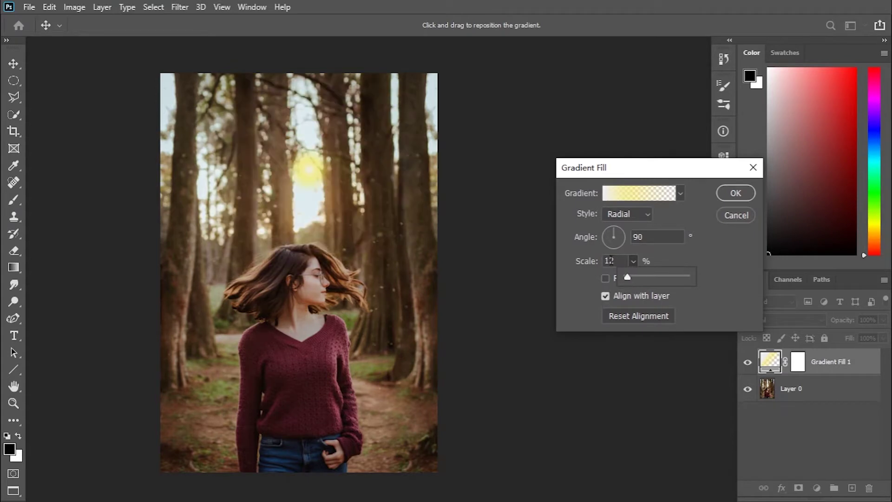
left_click(594, 261)
type("4")
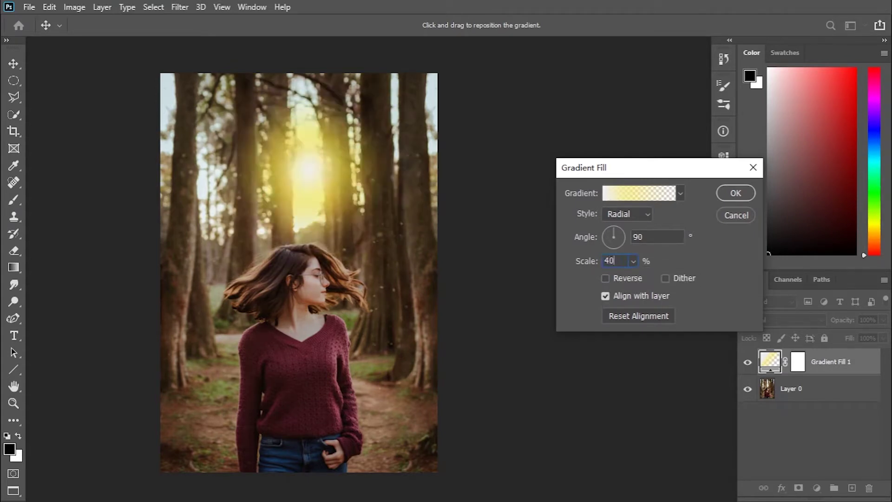
type("0")
Move the bright yellow stop to 71% and apply the radial gradient fill
left_click(621, 193)
left_click_drag(608, 271, 647, 270)
left_click(732, 62)
left_click(639, 194)
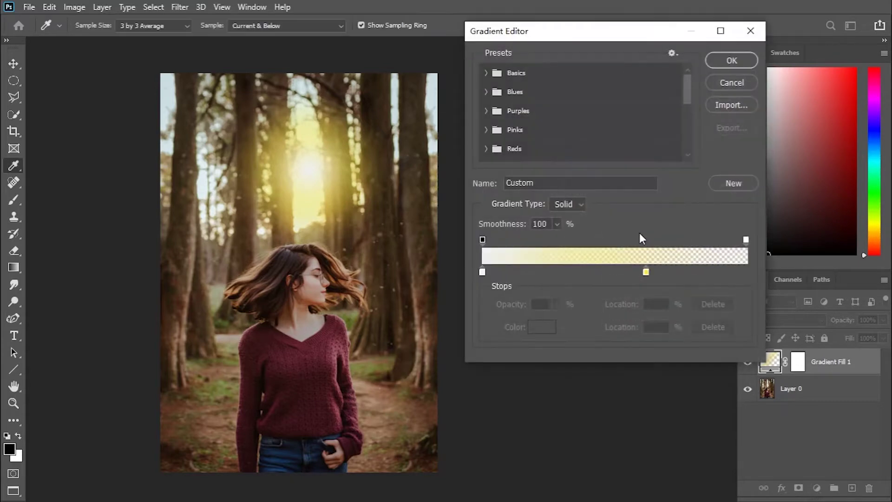
mouse_move(648, 272)
left_mouse_down()
mouse_move(683, 273)
mouse_move(672, 273)
left_mouse_up()
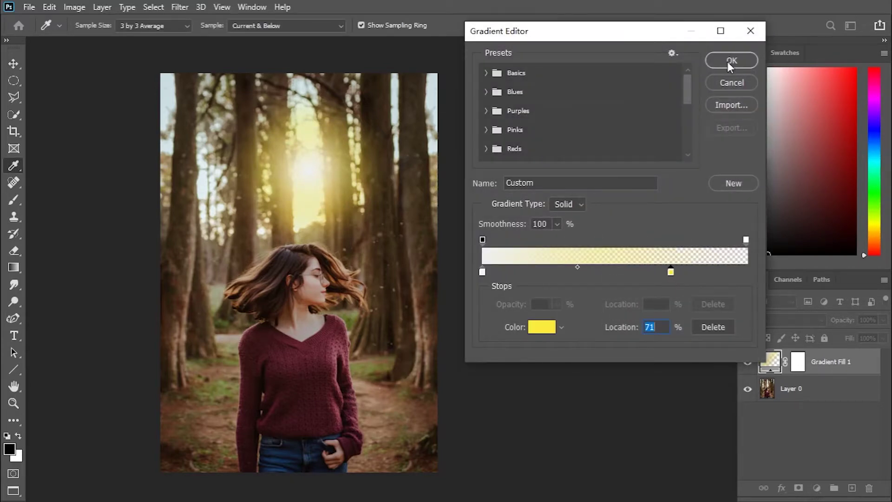
left_click(543, 327)
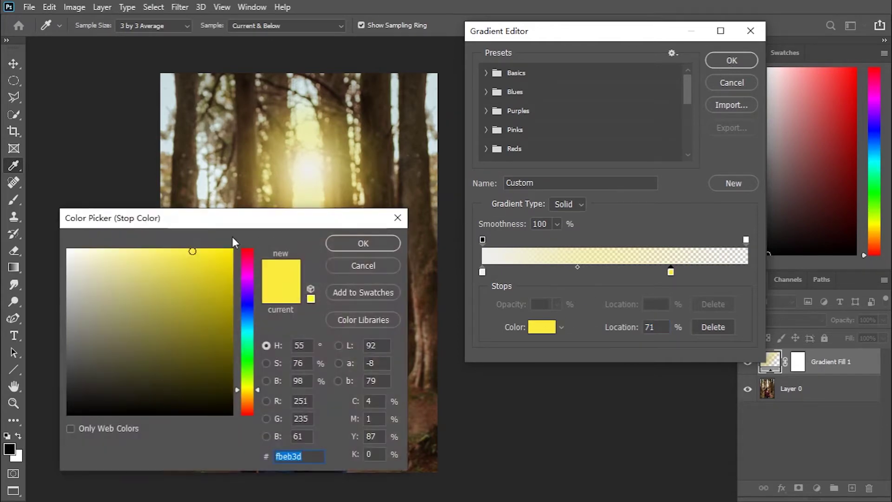
left_click(214, 254)
left_click(363, 243)
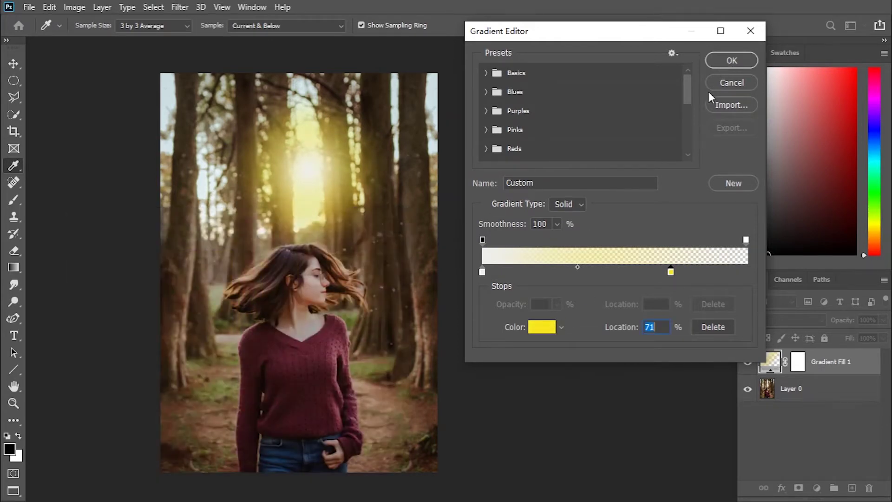
left_click(732, 61)
left_click(727, 192)
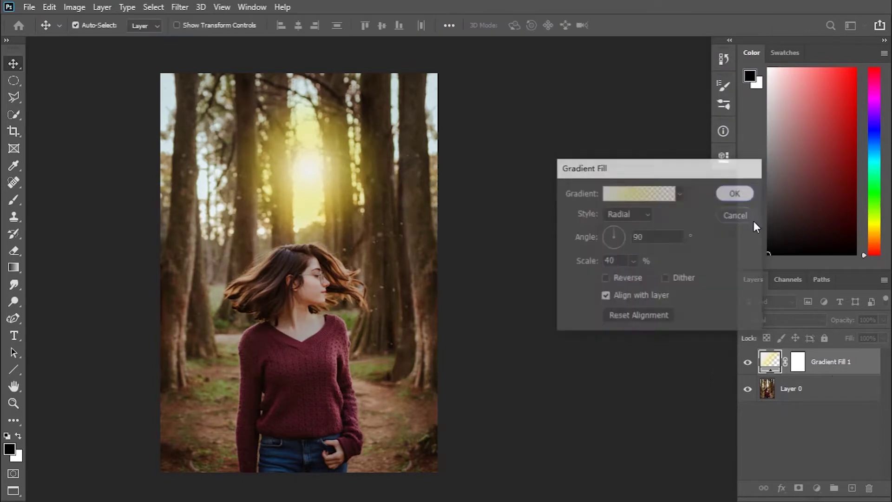
Create a new layer group and move Gradient Fill 1 into it
left_click(835, 492)
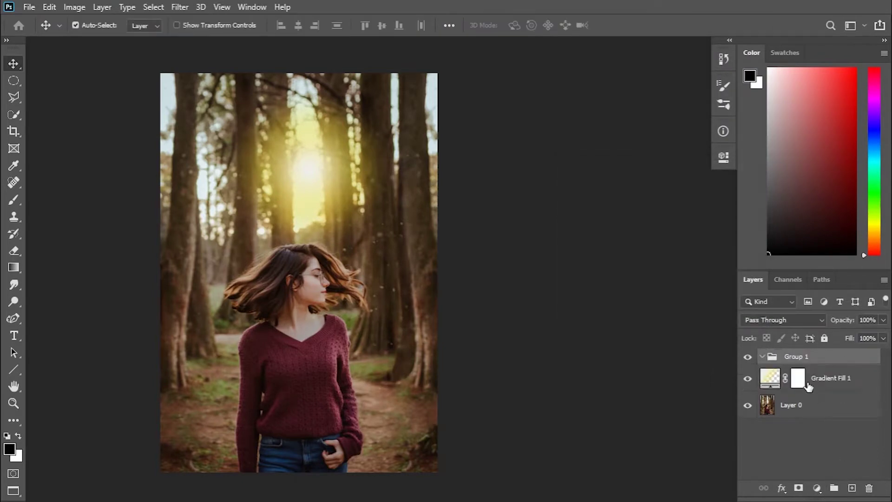
key("x")
double_click(798, 378)
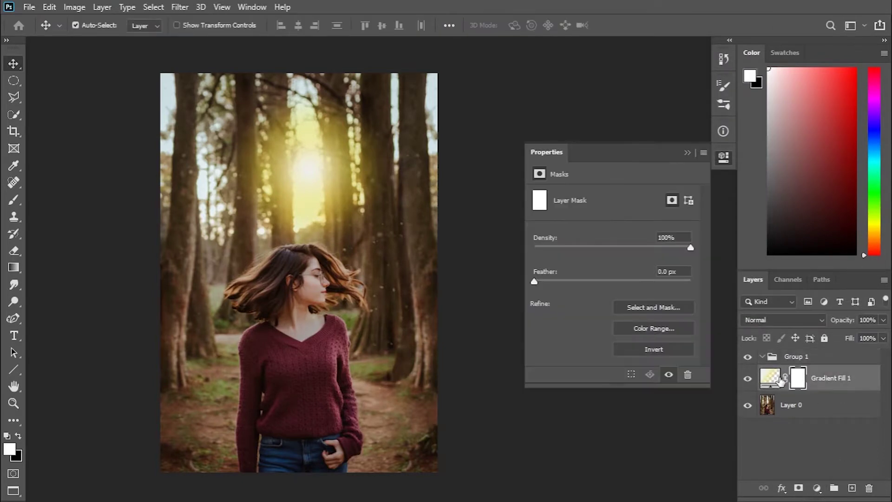
left_click(687, 153)
left_click_drag(774, 388, 796, 358)
key("x")
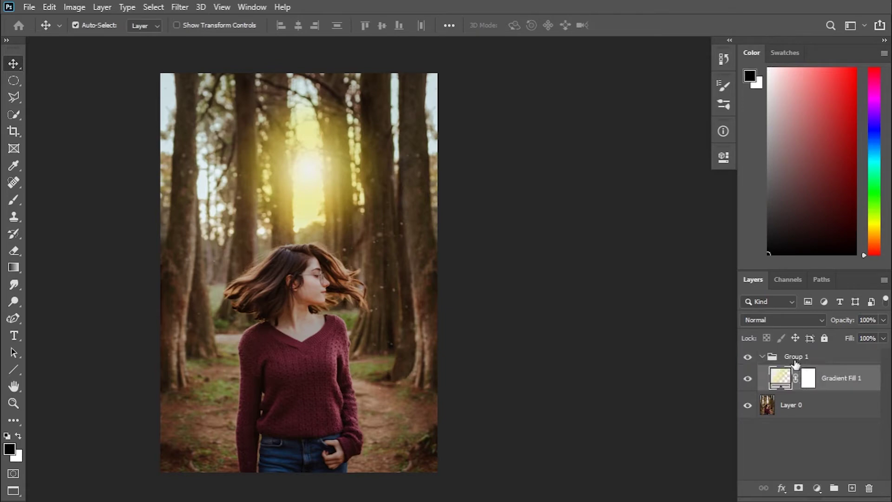
Rename the group 'sun flare' and select the gradient layer's mask
double_click(797, 357)
type("sun")
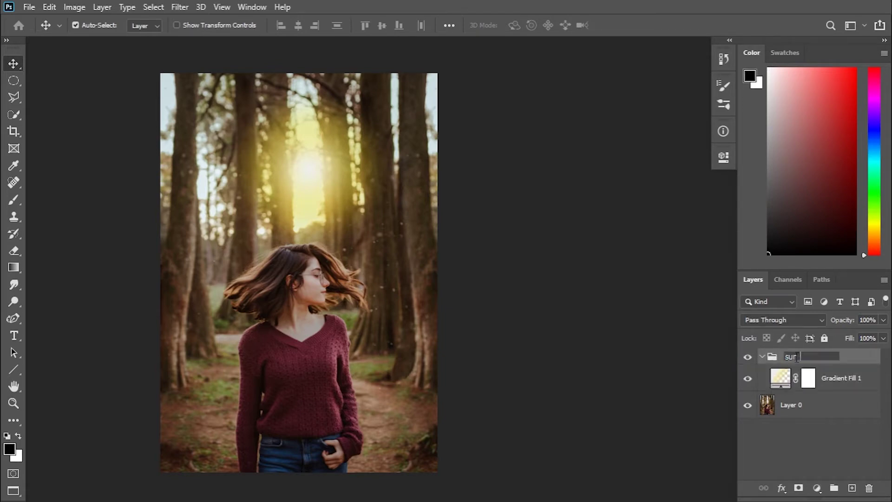
type(" flare")
key("Return")
left_click(808, 378)
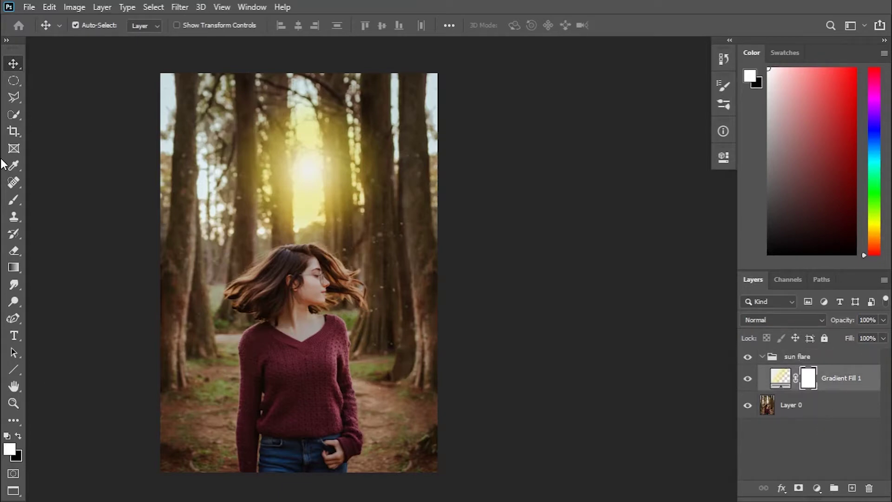
Paint black into the glow's mask with a soft brush at 1% flow and 0% hardness
left_click(14, 199)
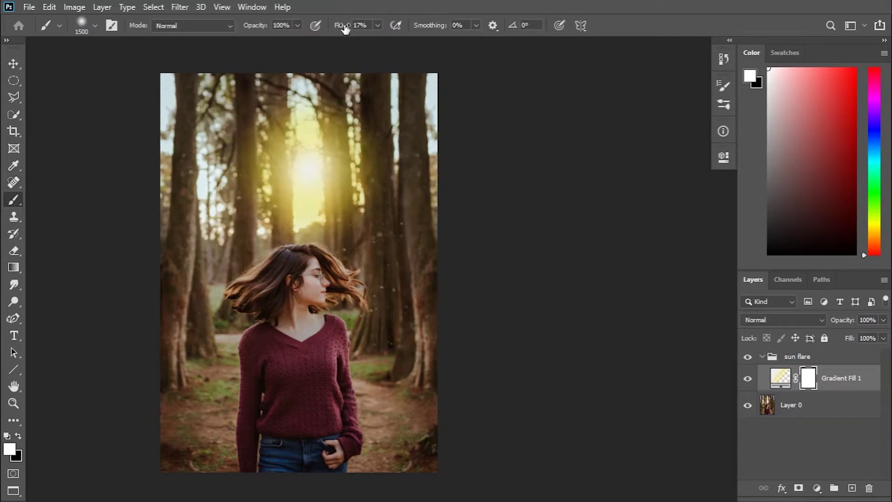
left_click_drag(343, 26, 329, 26)
right_click(374, 201)
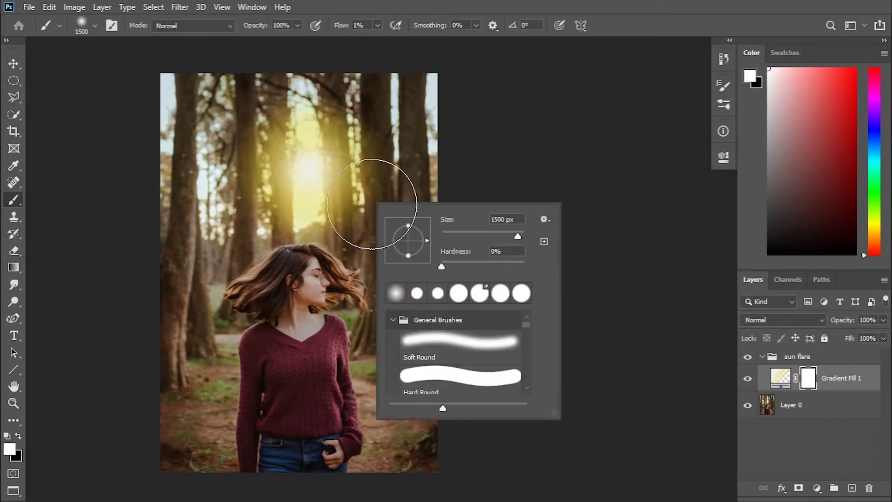
left_click(442, 265)
key("Return")
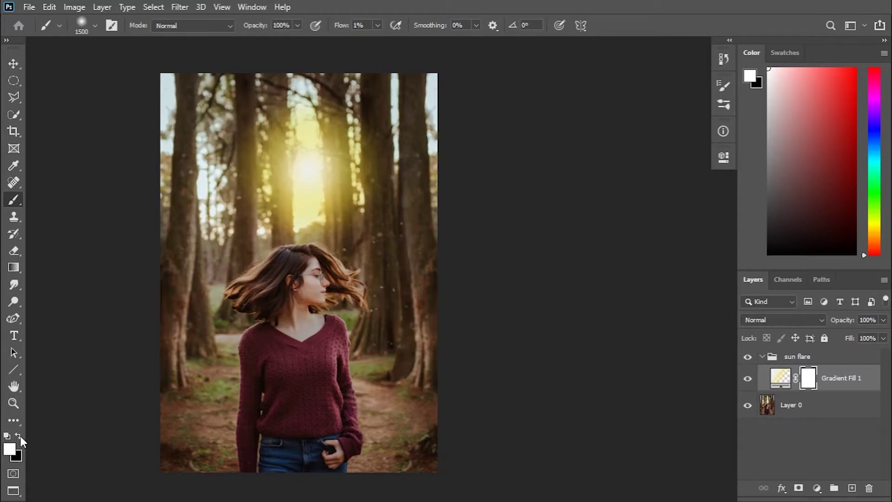
left_click(18, 436)
mouse_move(402, 226)
left_mouse_down()
mouse_move(205, 239)
mouse_move(219, 102)
mouse_move(408, 125)
mouse_move(402, 159)
mouse_move(412, 149)
mouse_move(428, 247)
mouse_move(448, 273)
mouse_move(418, 260)
mouse_move(389, 228)
mouse_move(439, 227)
left_mouse_up()
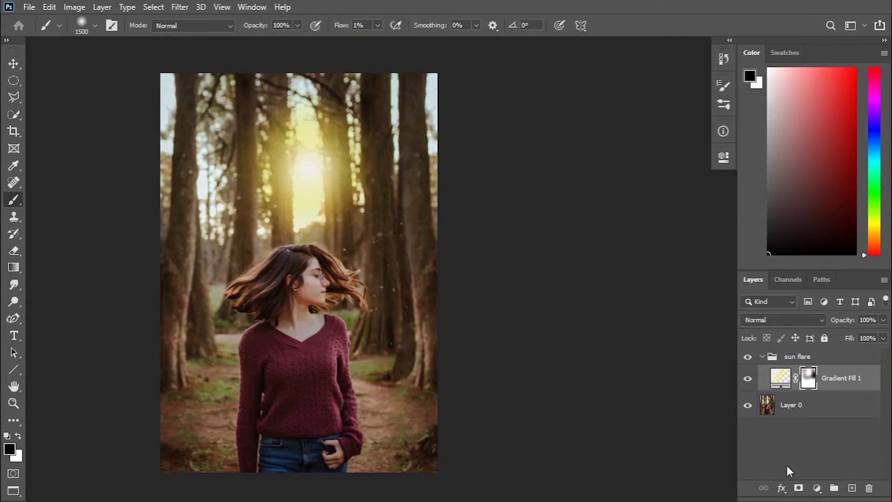
Duplicate Layer 0 and add a Selective Color layer clipped to Layer 0 copy
left_click(760, 361)
left_click(748, 357)
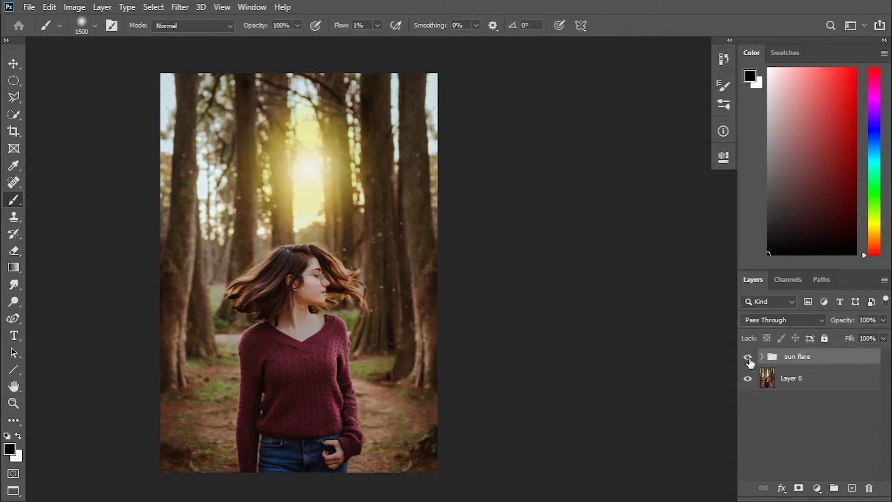
left_click(818, 384)
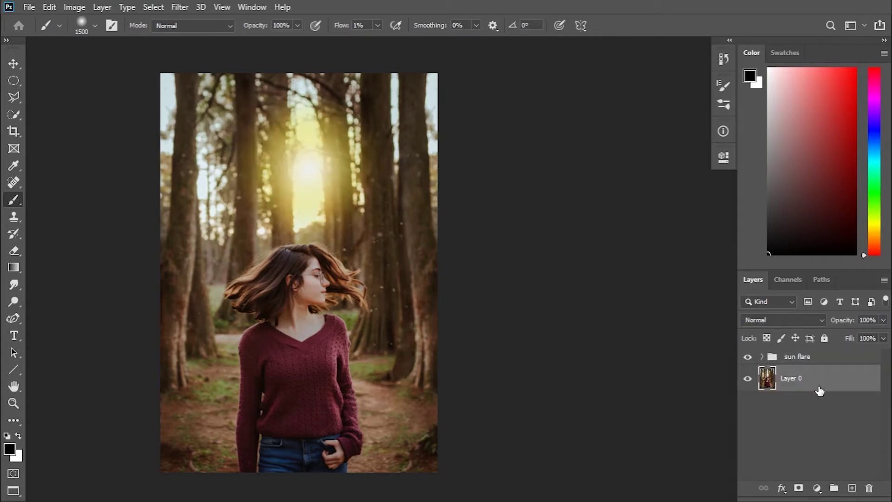
key("ctrl+j")
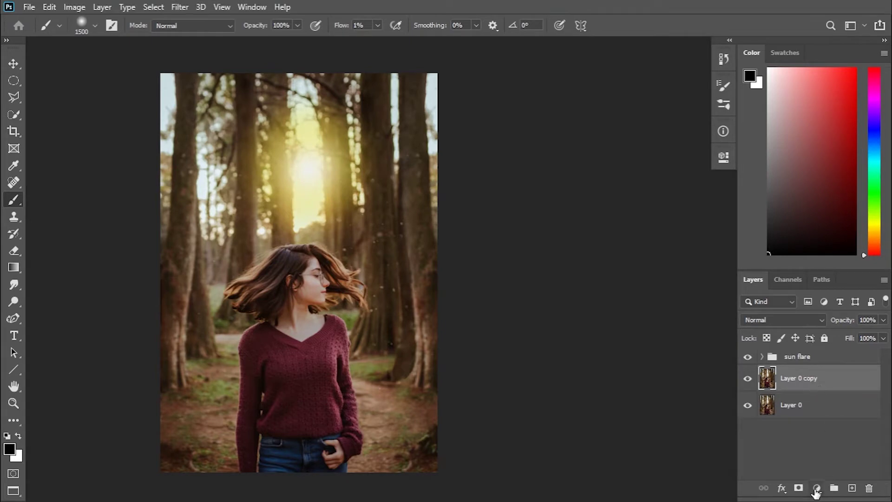
left_click(817, 488)
left_click(834, 481)
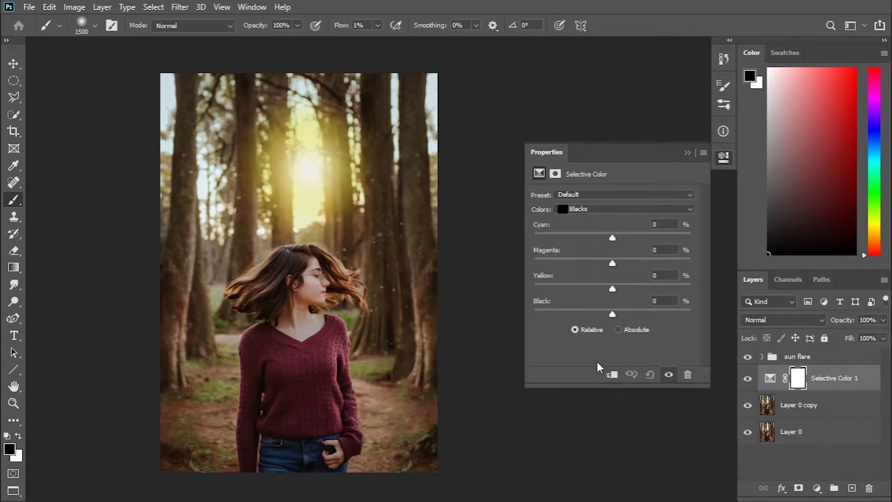
left_click(613, 375)
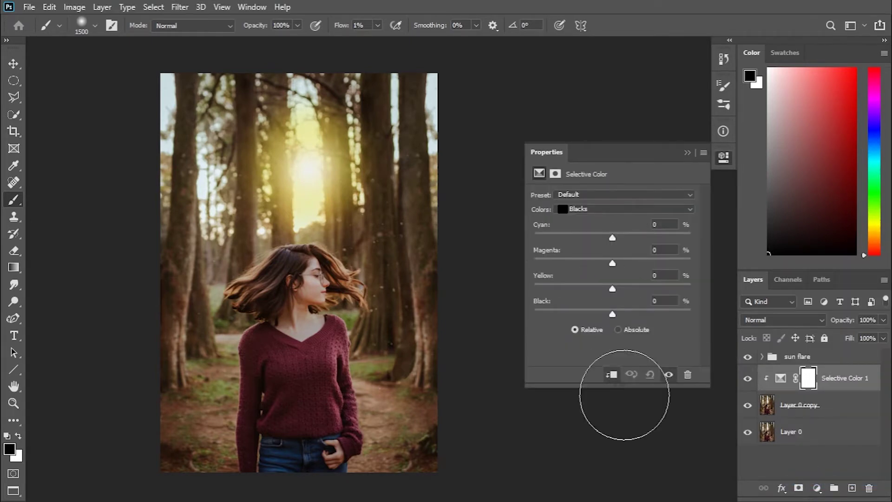
Set Blacks to Cyan -12, Yellow +40, and Neutrals to Yellow +8, Cyan -9
left_click(608, 210)
left_click(596, 324)
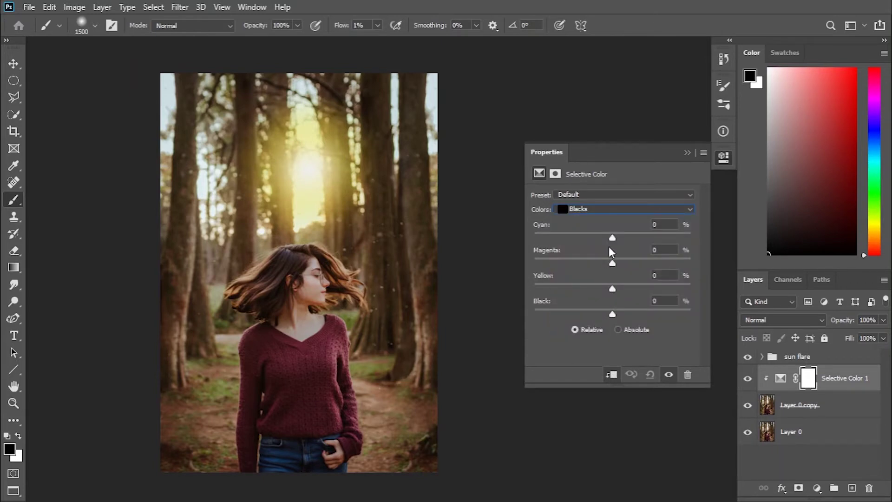
left_click_drag(614, 236, 604, 236)
left_click_drag(613, 289, 645, 294)
left_click(599, 209)
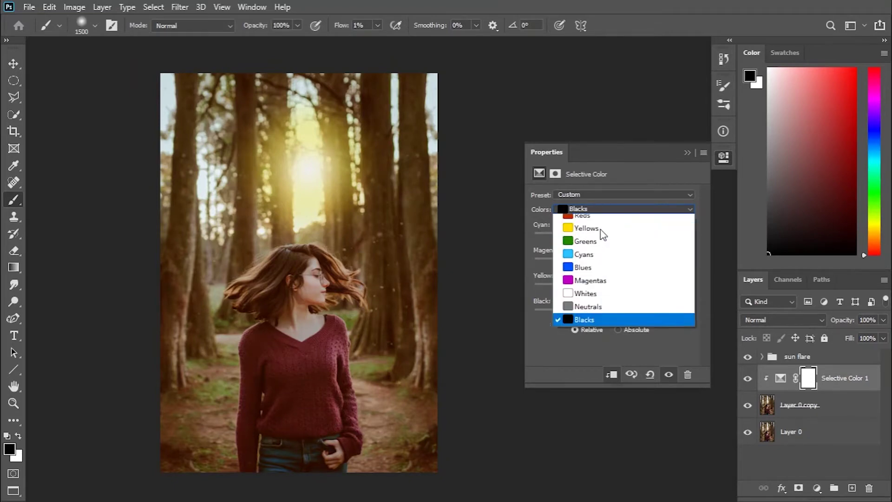
left_click(605, 314)
left_click_drag(615, 287, 620, 290)
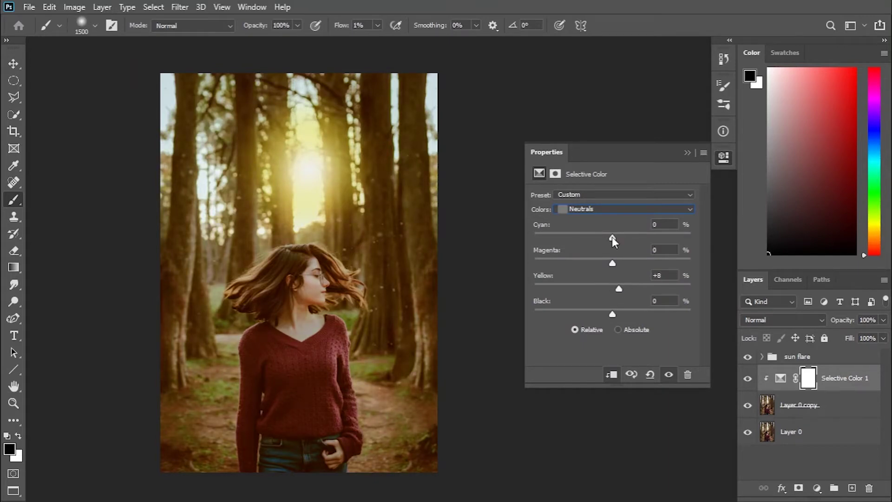
left_click_drag(612, 237, 606, 237)
Set the Whites to Magenta 0 and a small Yellow boost of +4
left_click(609, 210)
left_click(606, 302)
left_click_drag(611, 264, 610, 264)
left_click(660, 249)
type("0")
left_click_drag(614, 289, 628, 288)
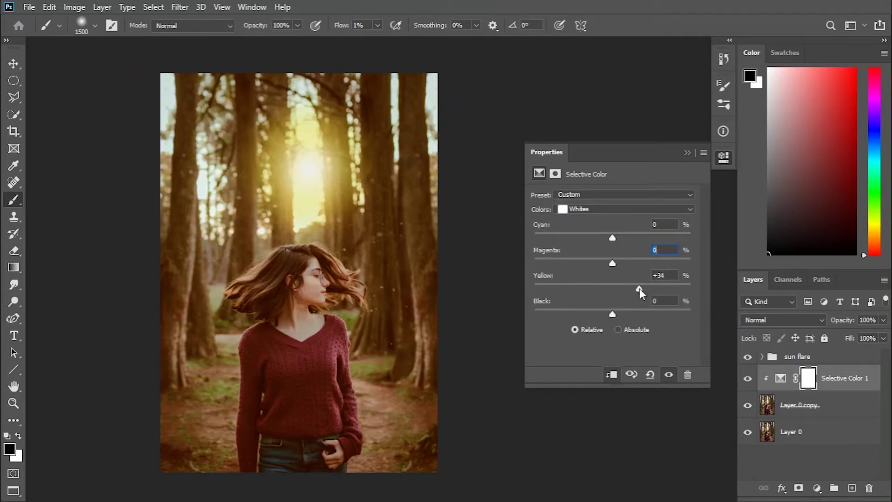
left_click_drag(623, 291, 616, 291)
left_click(686, 154)
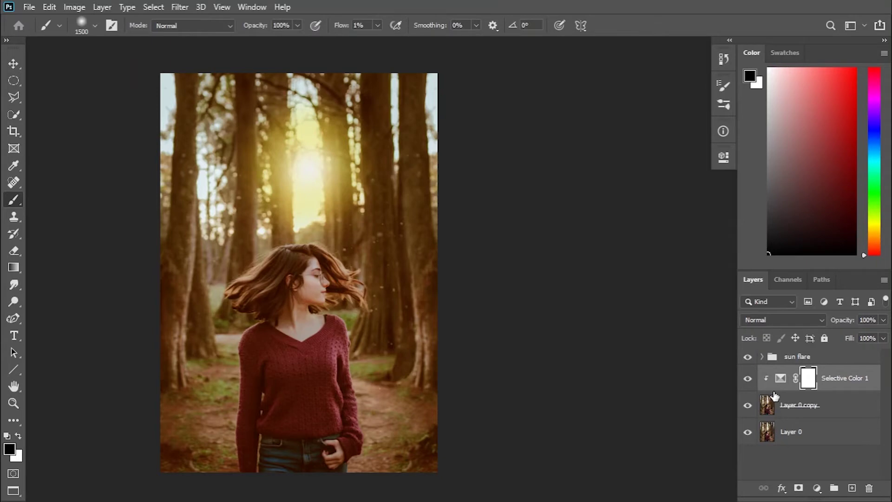
With sun flare selected, create a new group and name it 'dodge&burn'
left_click(836, 412)
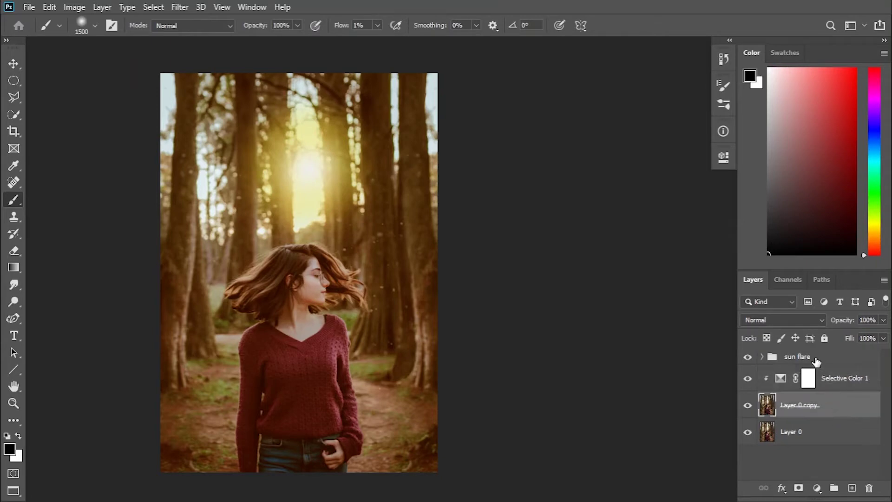
left_click(814, 360)
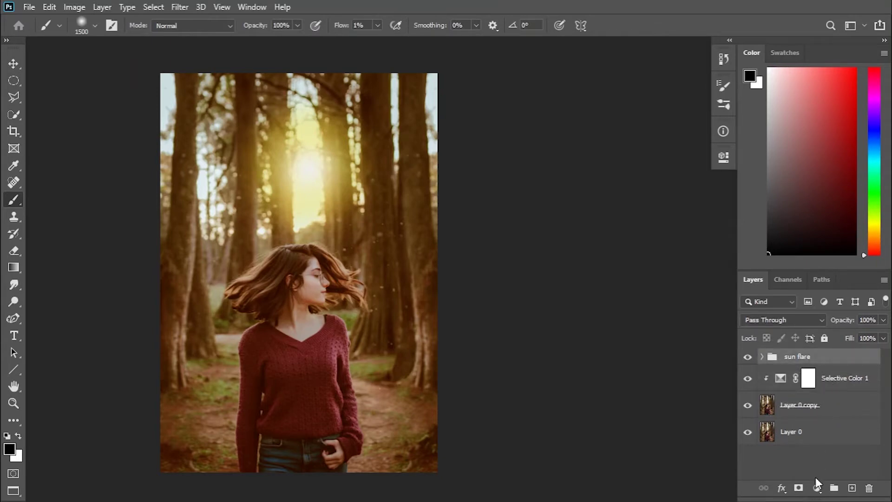
left_click(834, 488)
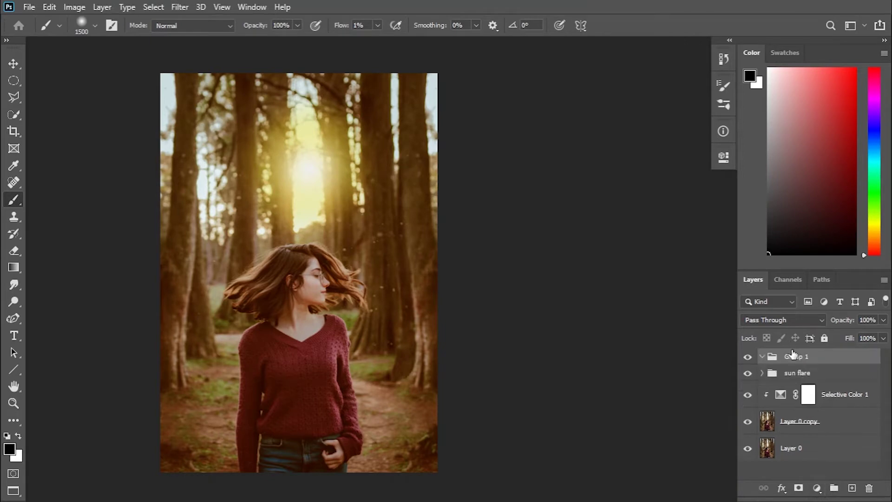
double_click(796, 356)
type("dod")
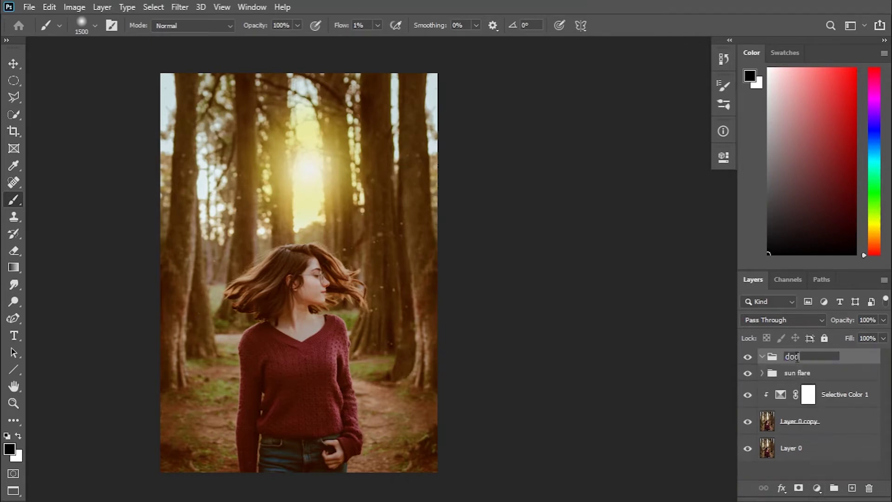
type("ge&b")
type("urn")
key("Return")
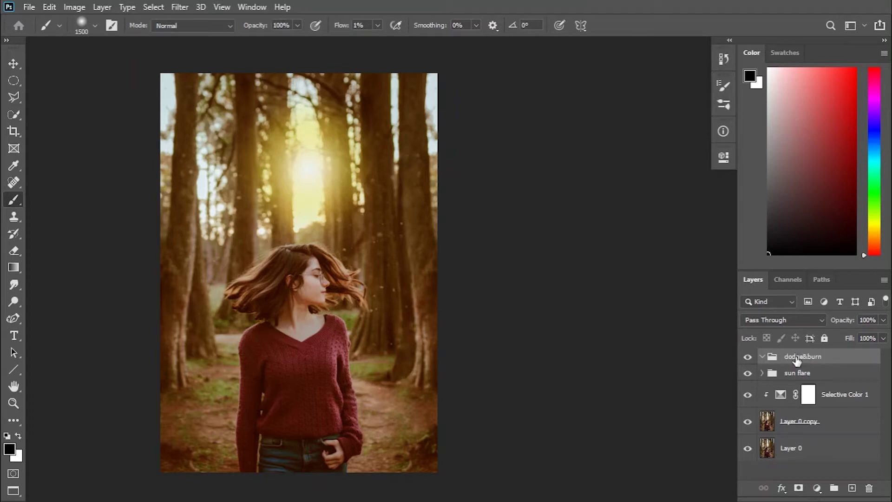
left_click(817, 488)
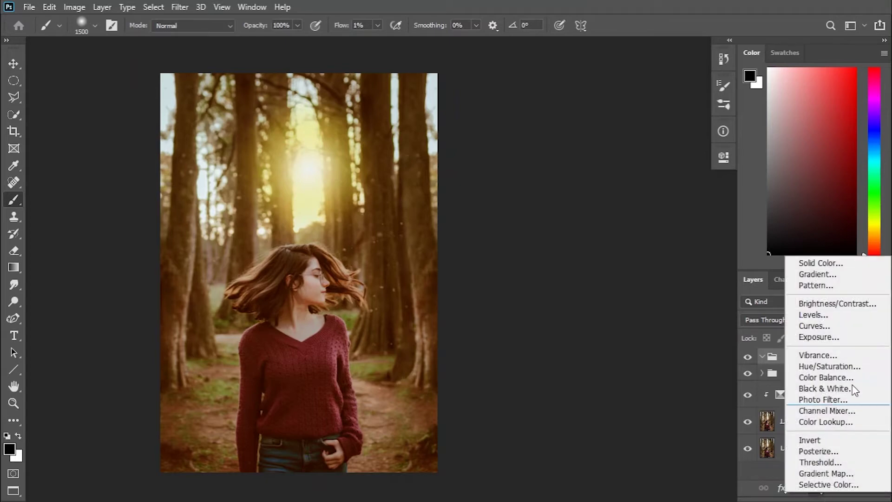
Add a darkening Curves 1 layer set to Luminosity blend mode
left_click(850, 331)
left_click(591, 324)
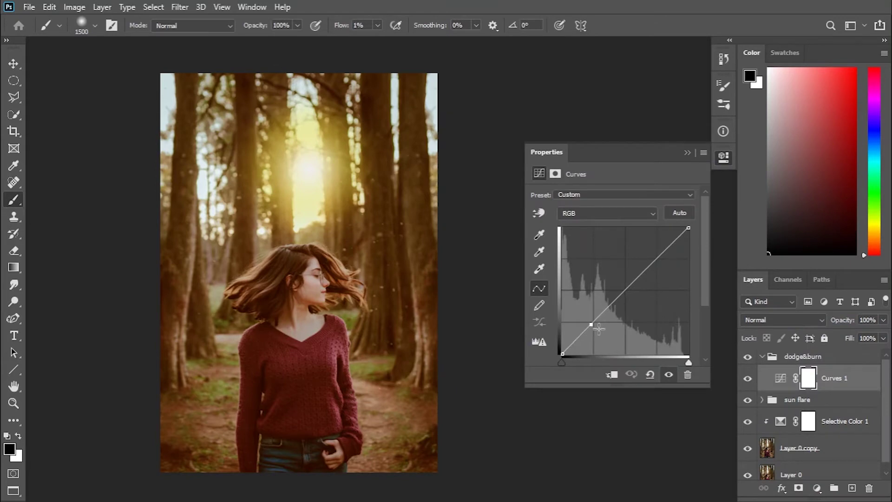
left_click_drag(598, 329, 604, 326)
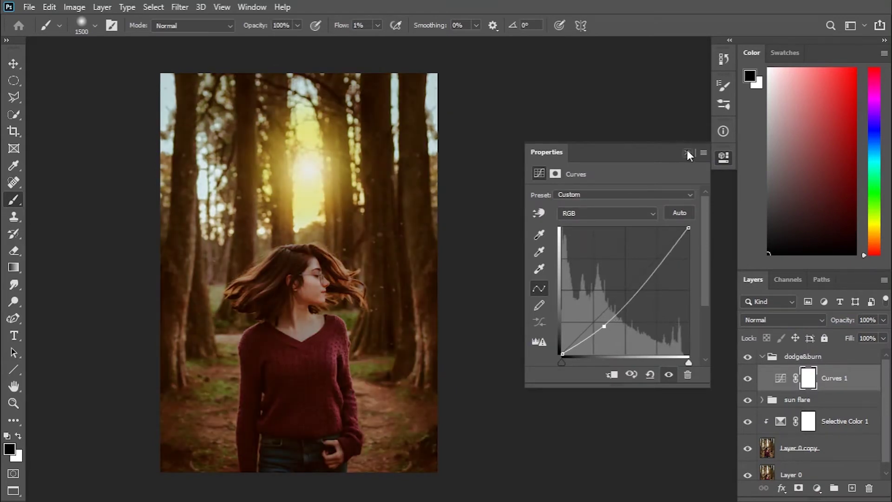
left_click(688, 153)
left_click(784, 320)
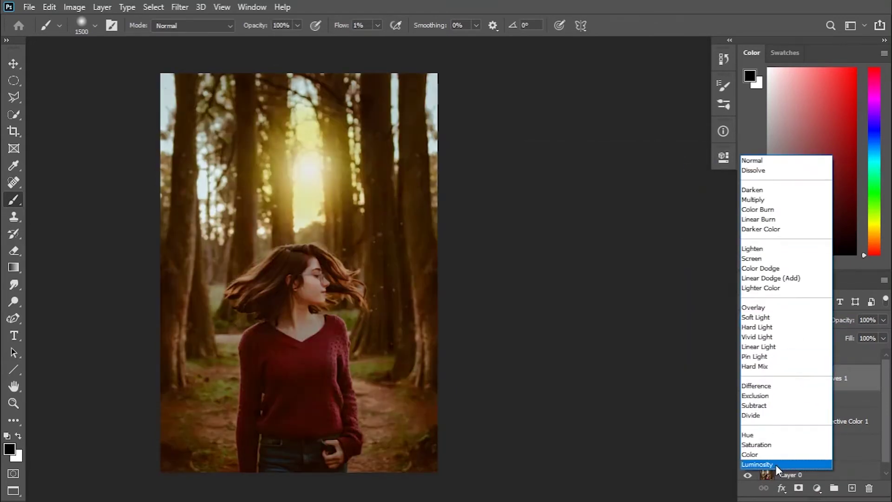
left_click(776, 465)
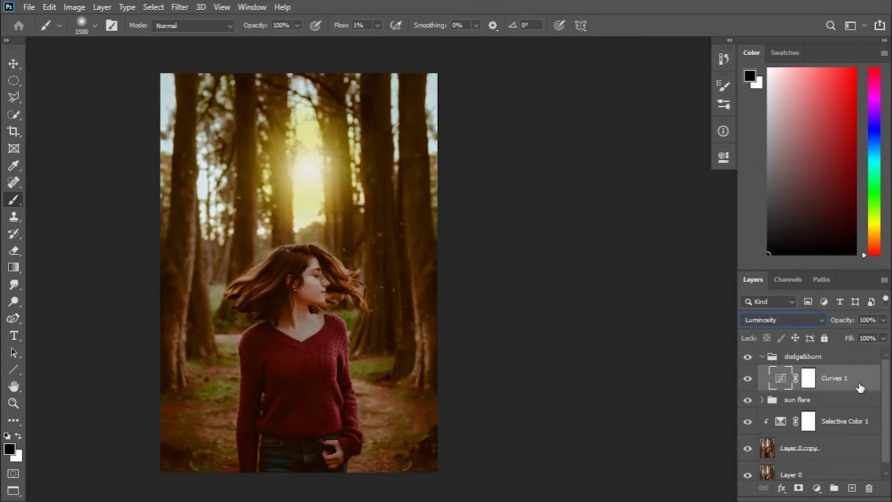
Duplicate Curves 1 in Luminosity mode and bow the copy's curve upward to brighten
key("ctrl+j")
left_click(776, 320)
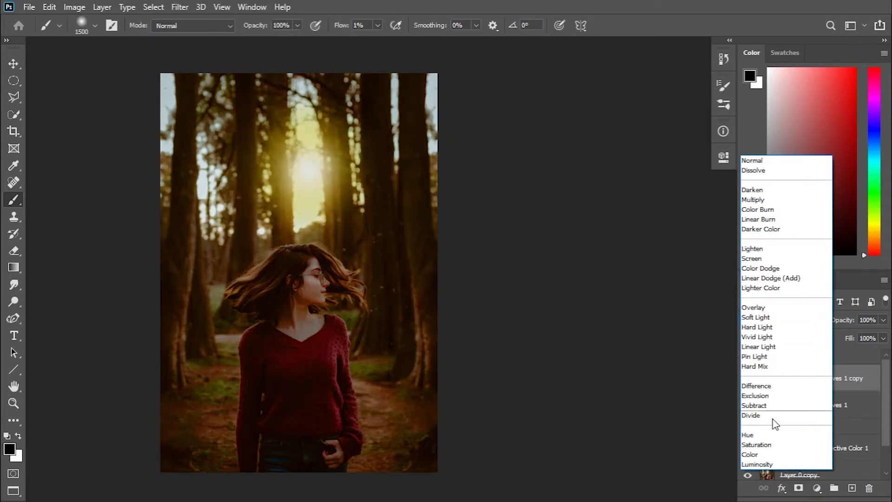
left_click(769, 468)
double_click(783, 385)
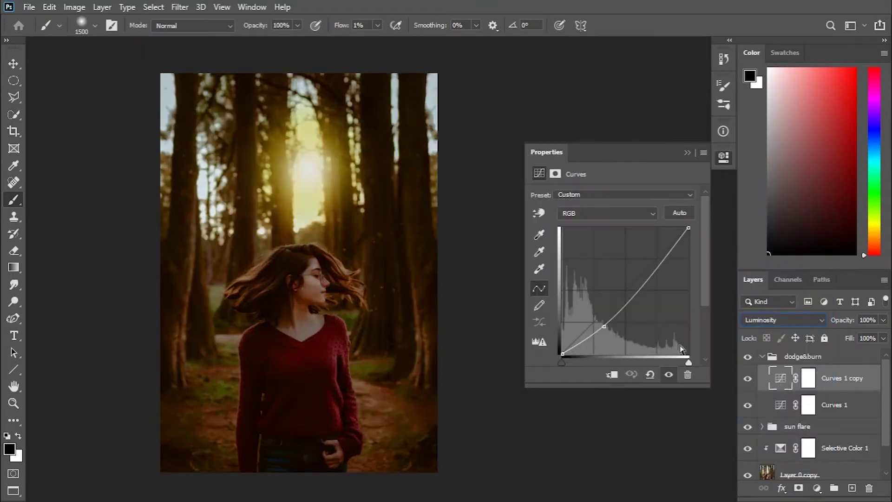
left_click_drag(640, 290, 635, 268)
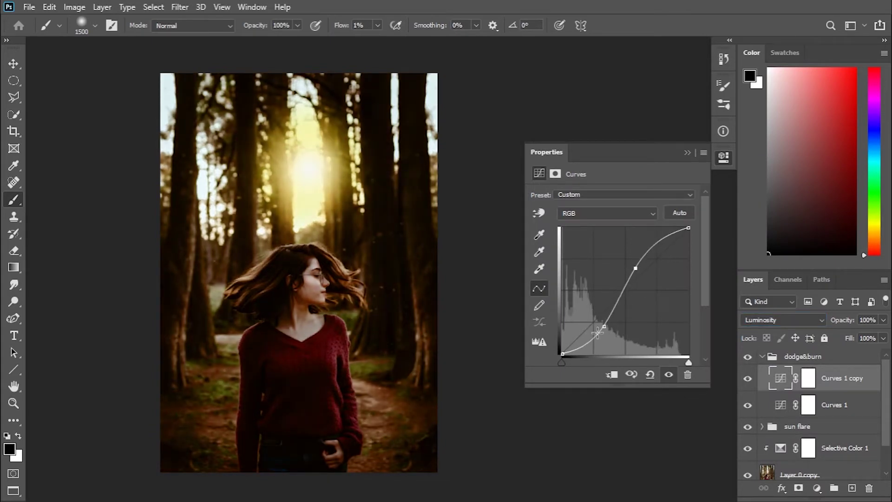
left_click(603, 328, "ctrl")
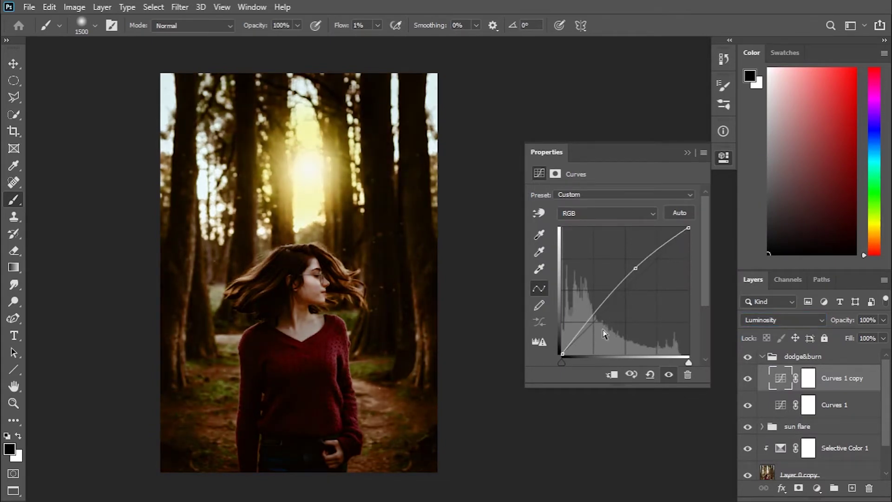
left_click_drag(632, 268, 633, 261)
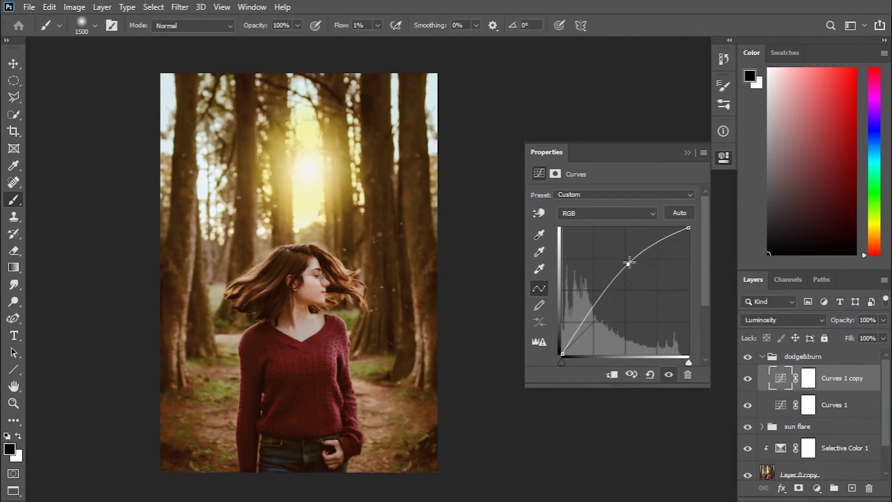
left_click(688, 152)
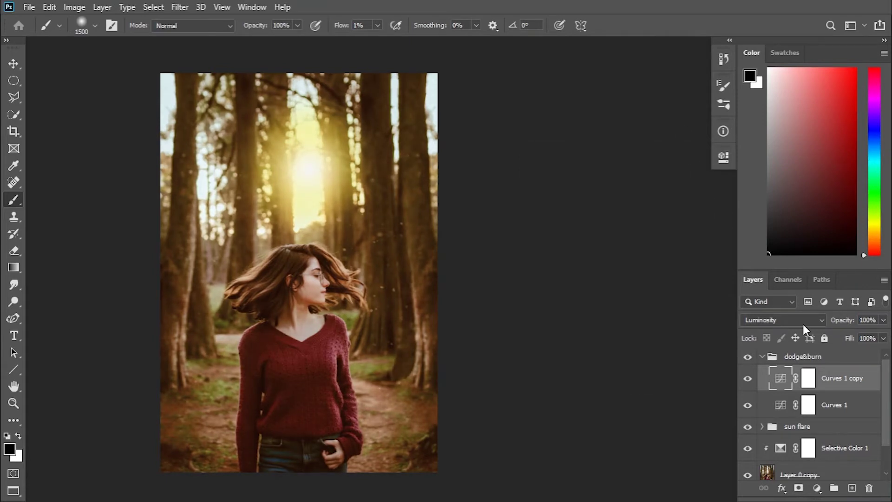
left_click(861, 410)
Limit Curves 1's darkening to darker underlying tones with a split Blend If slider
double_click(861, 410)
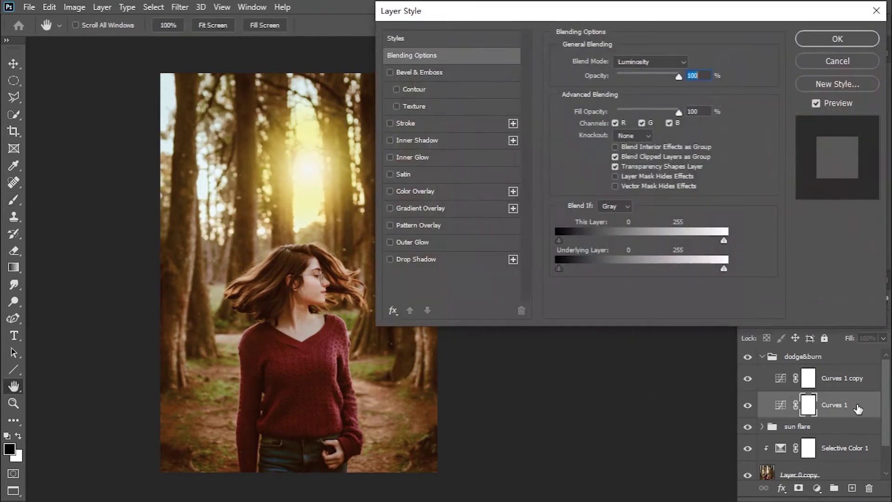
left_click_drag(723, 269, 603, 274)
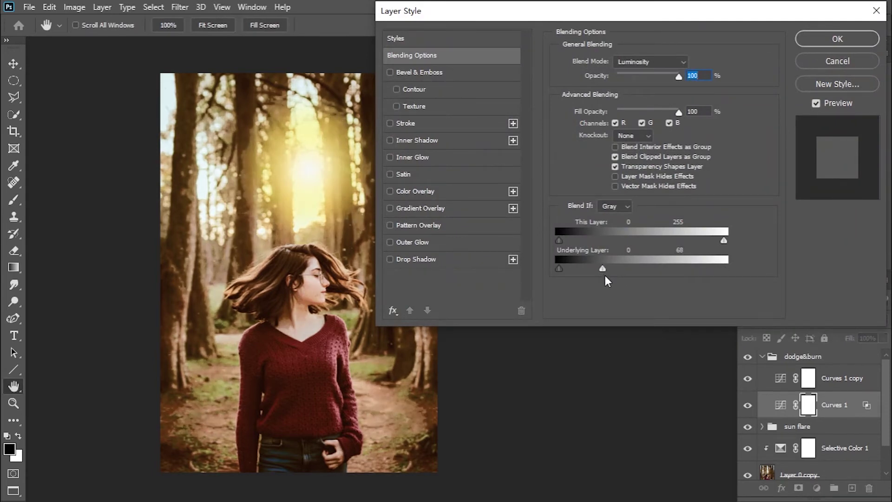
left_click_drag(601, 270, 557, 273)
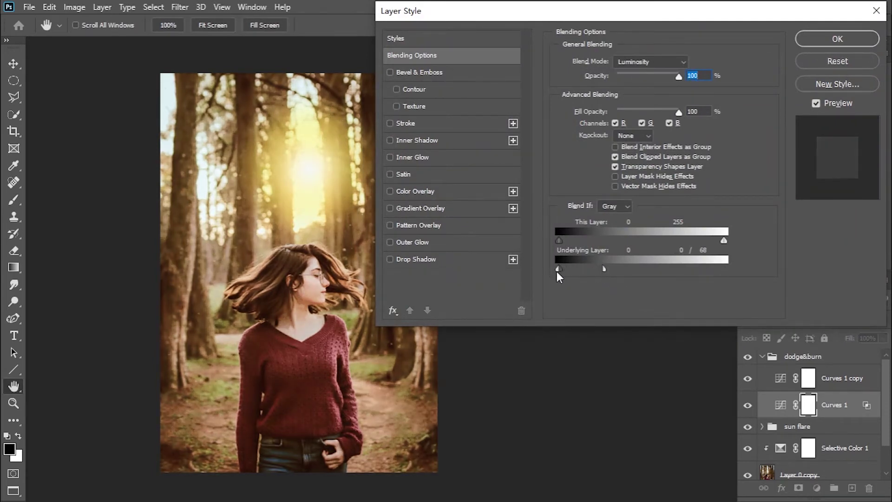
left_click(836, 43)
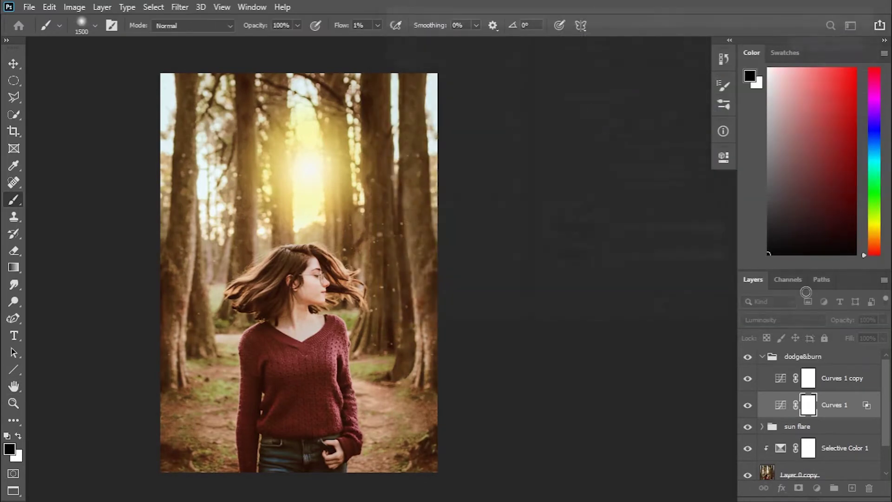
double_click(865, 378)
key("Return")
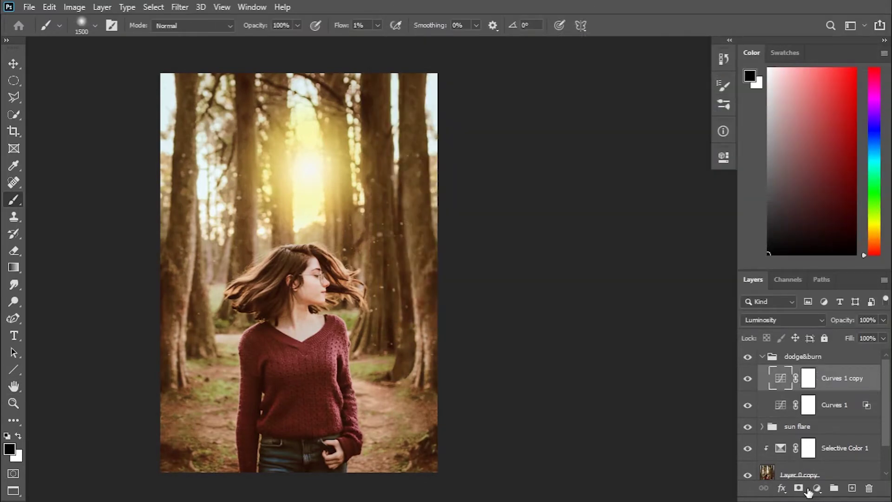
Restrict Curves 1 copy to lighter underlying tones (147/232 to 255) and collapse dodge&burn
left_click(782, 488)
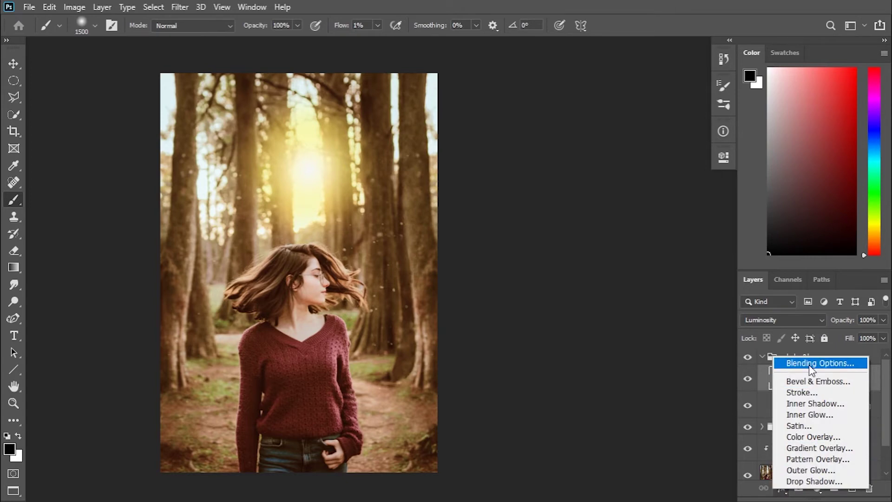
left_click(818, 363)
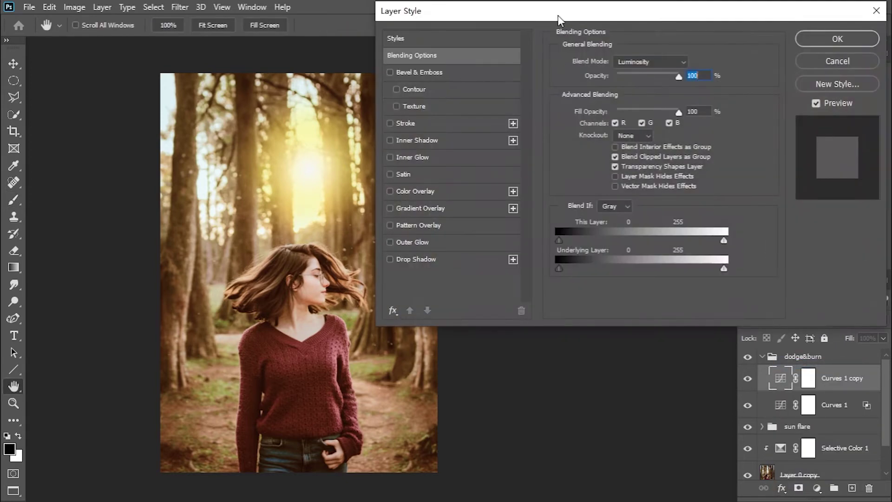
left_click_drag(560, 14, 643, 31)
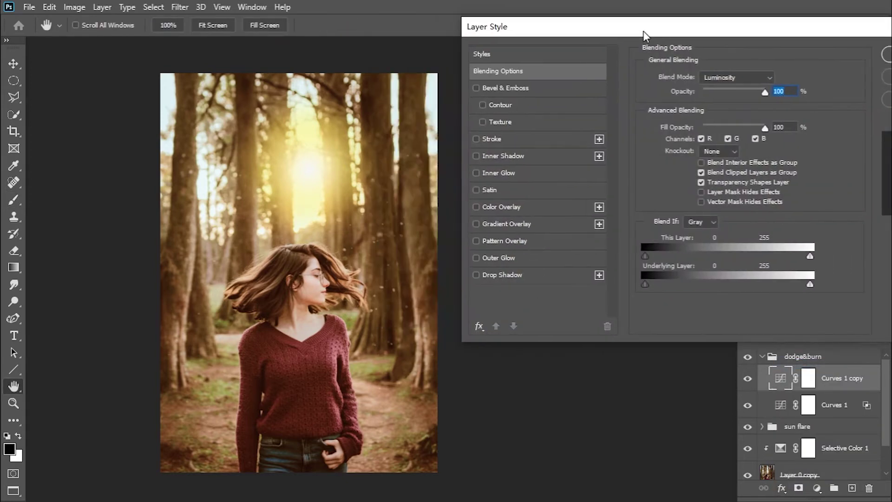
left_click_drag(646, 283, 797, 283)
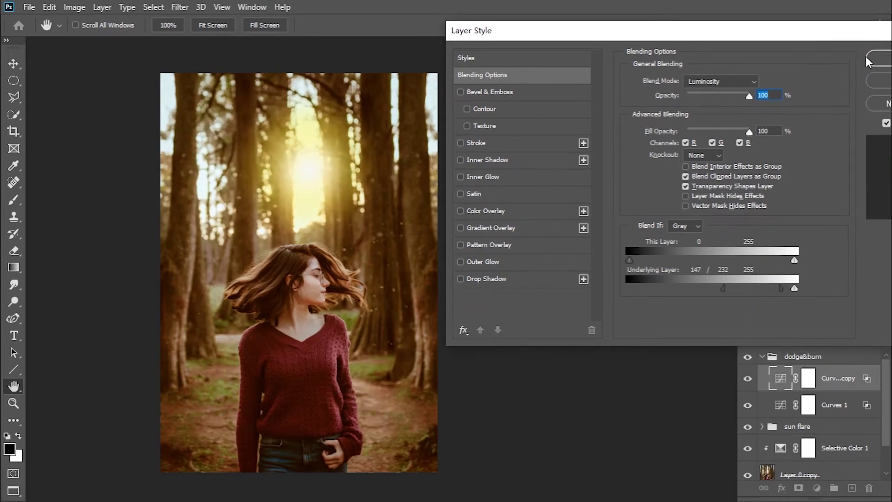
left_click(866, 57)
left_click(751, 358)
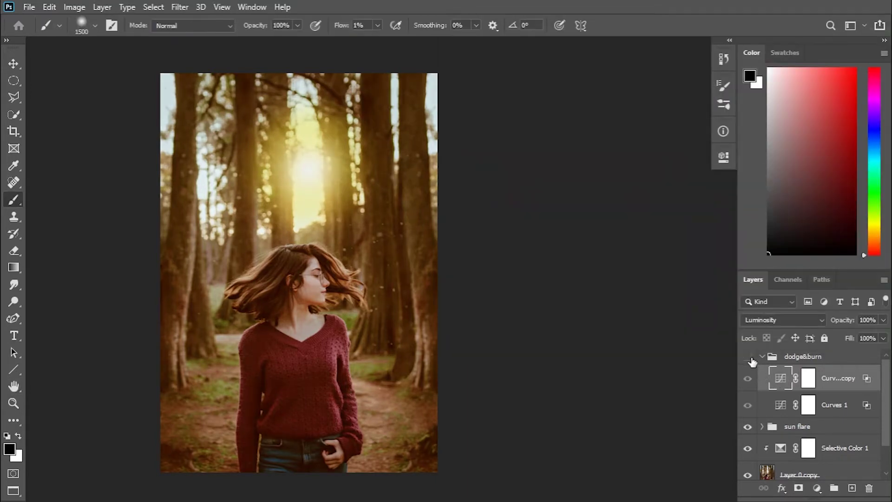
left_click(762, 356)
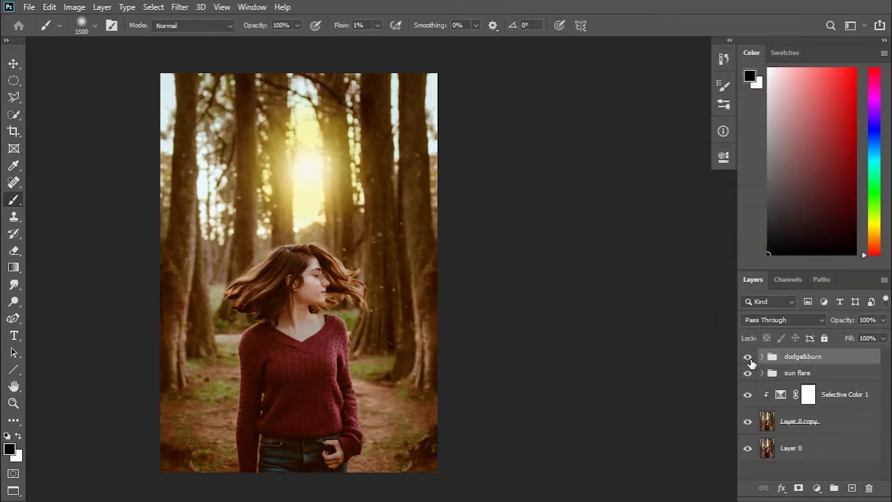
Compare with dodge&burn toggled off, then add a Gradient Map adjustment layer
left_click(748, 358)
left_click(749, 357)
left_click(817, 488)
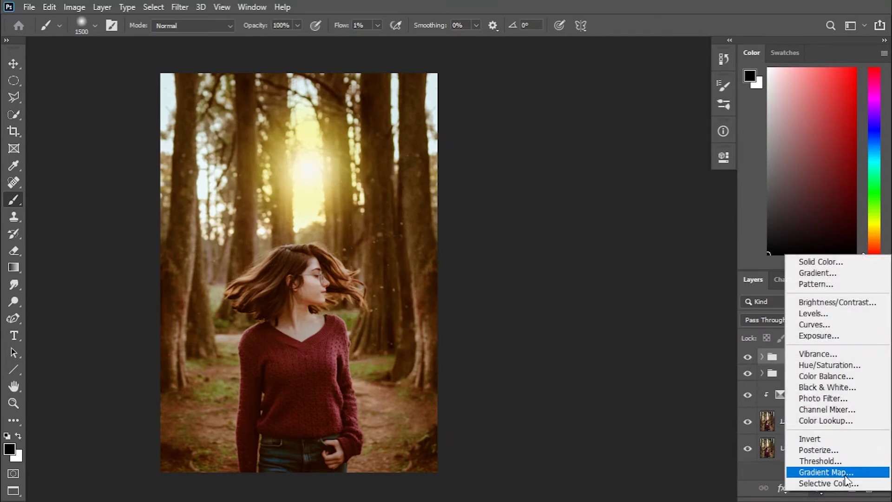
left_click(832, 472)
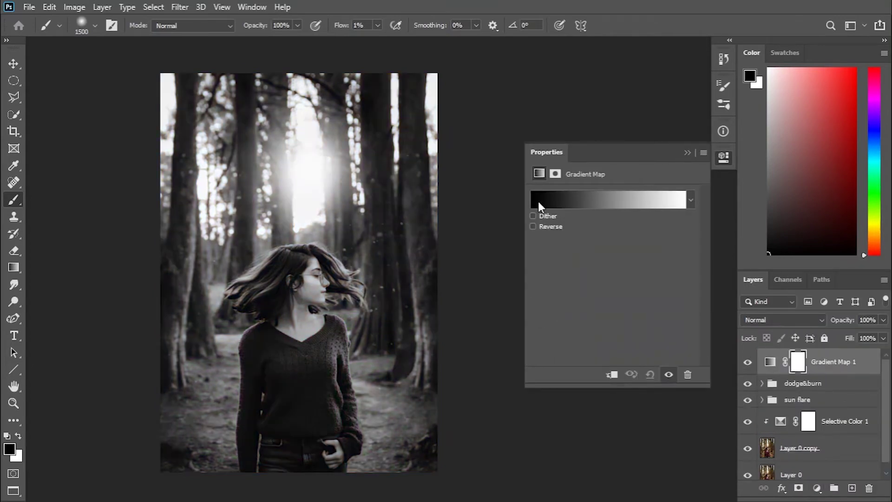
left_click(538, 202)
Change the gradient map's black starting stop to a blue
left_click(482, 271)
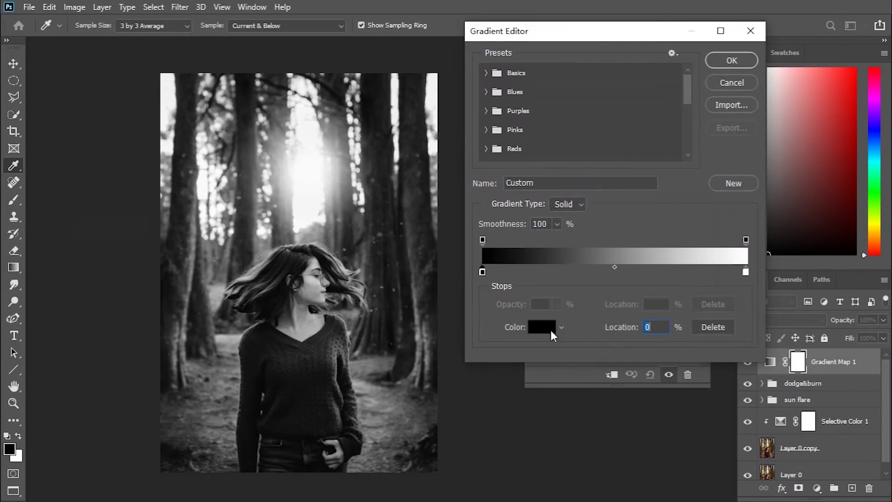
left_click(542, 327)
left_click_drag(253, 337, 249, 315)
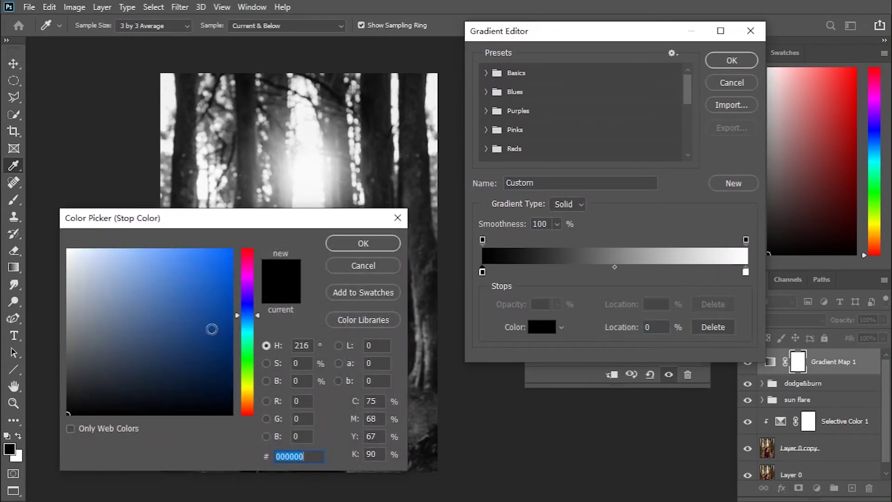
left_click(104, 370)
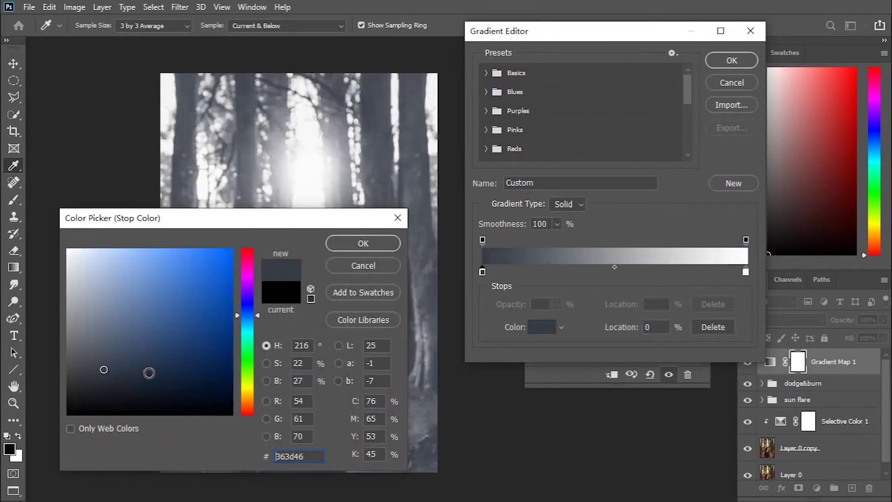
left_click(397, 245)
left_click(542, 327)
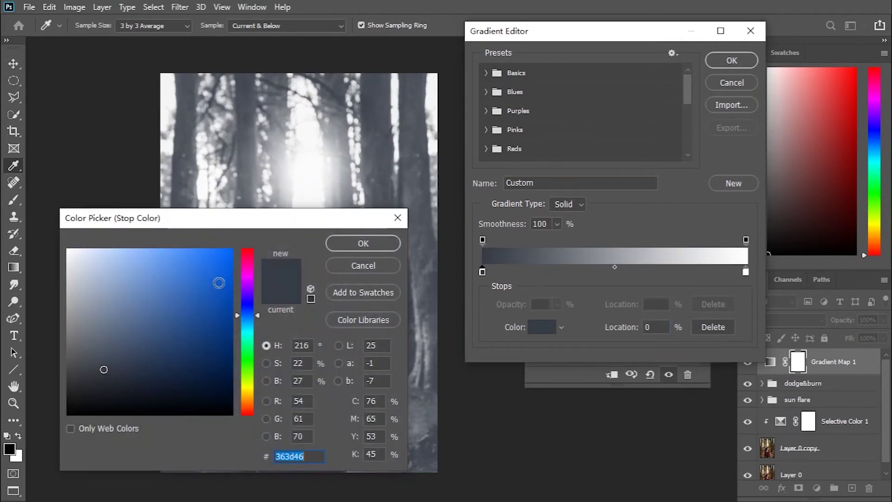
left_click(218, 288)
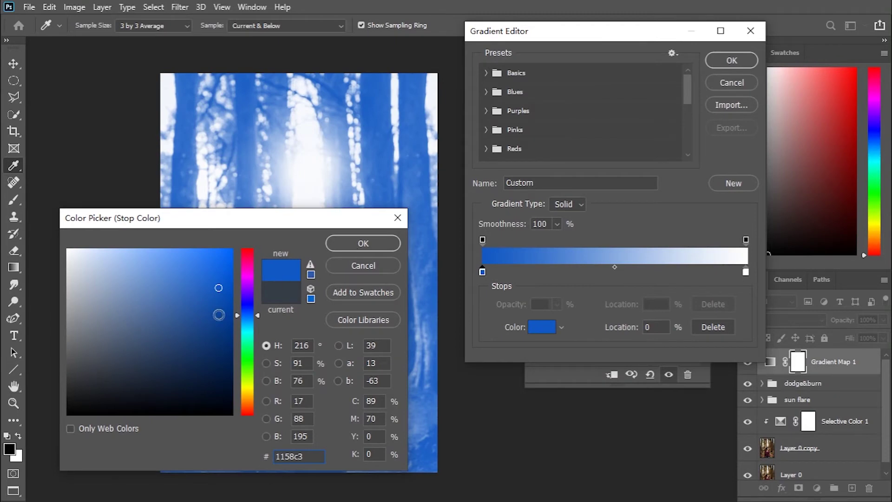
left_click(218, 315)
left_click(363, 243)
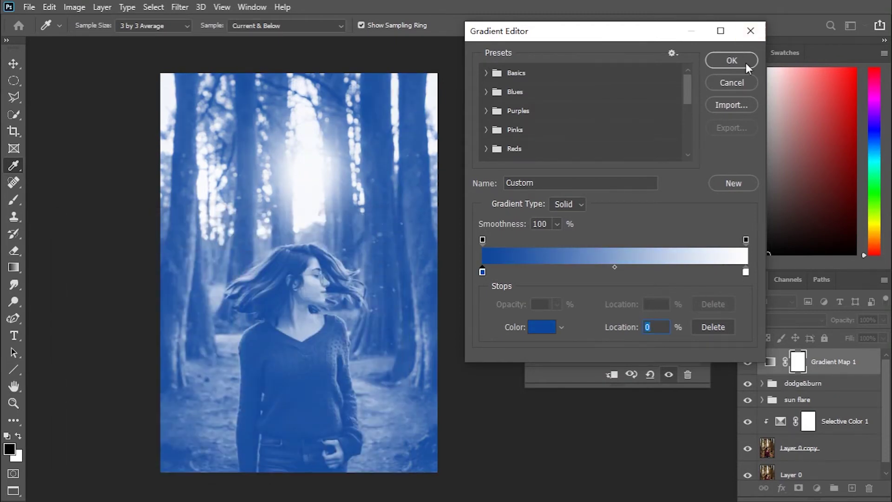
Set the end stop to deep blue and the start to grey-blue 5e697a
left_click(746, 272)
left_click(539, 328)
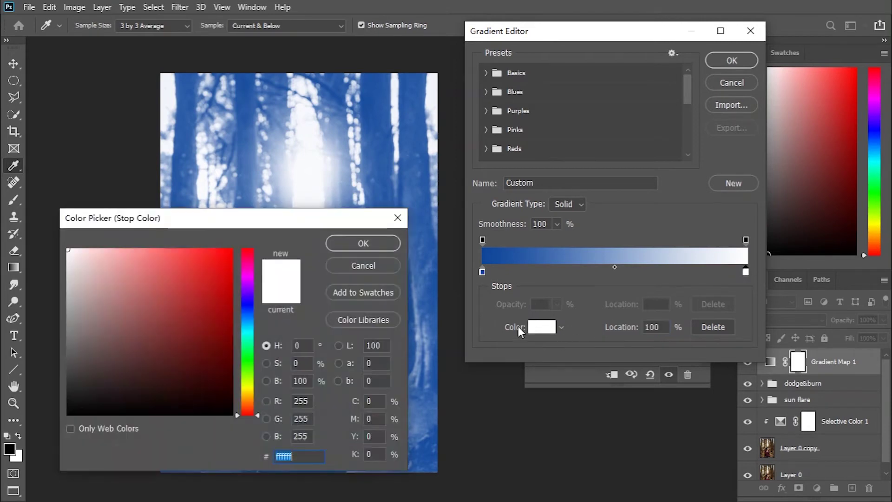
left_click(250, 311)
left_click(222, 286)
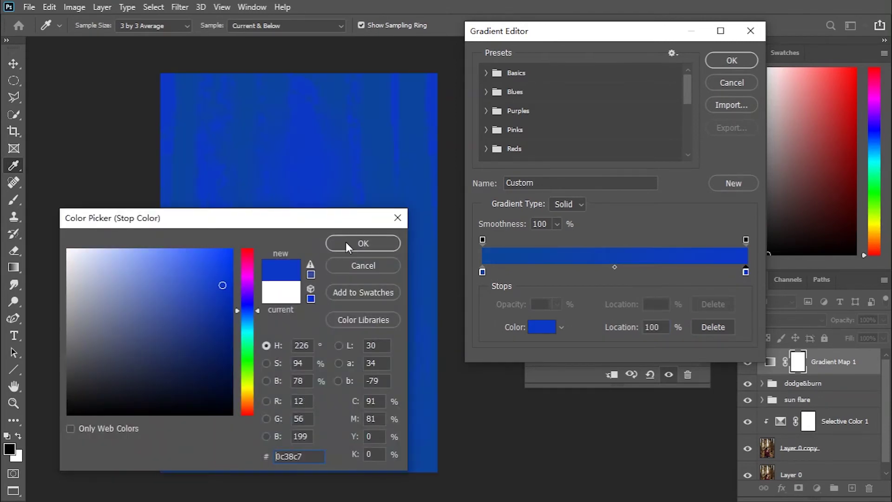
left_click(363, 243)
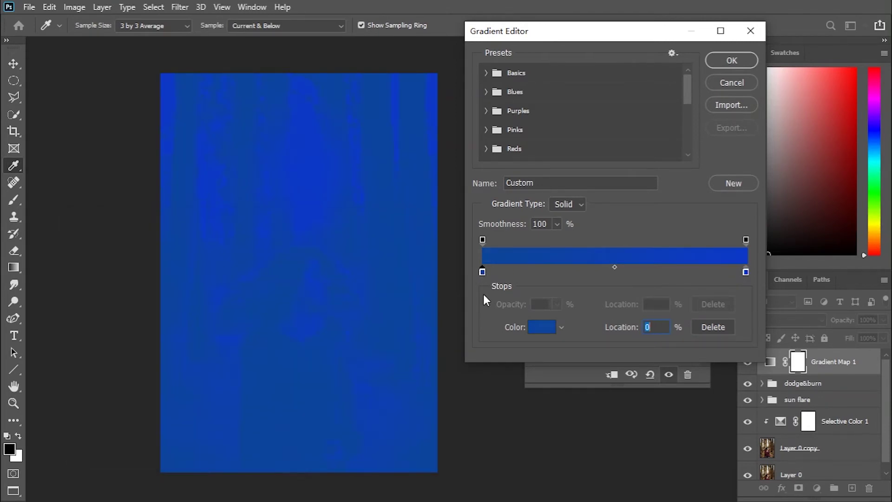
left_click(546, 330)
left_click(104, 335)
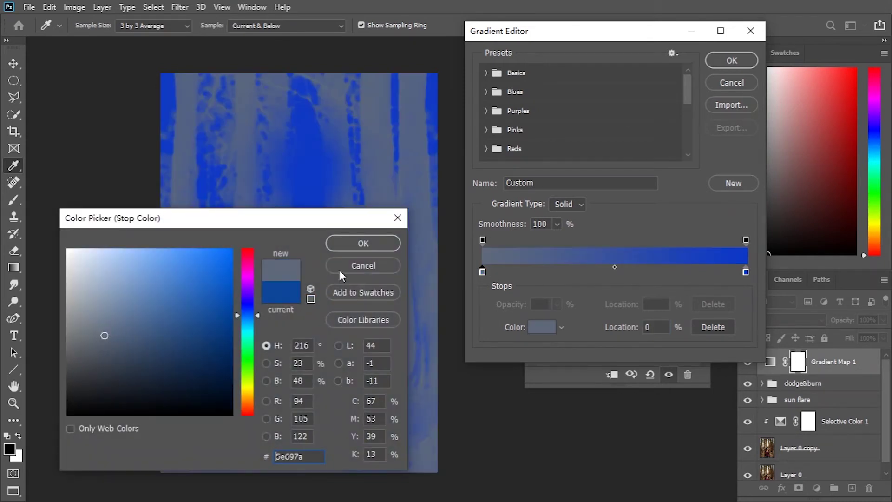
left_click(358, 244)
left_click(738, 59)
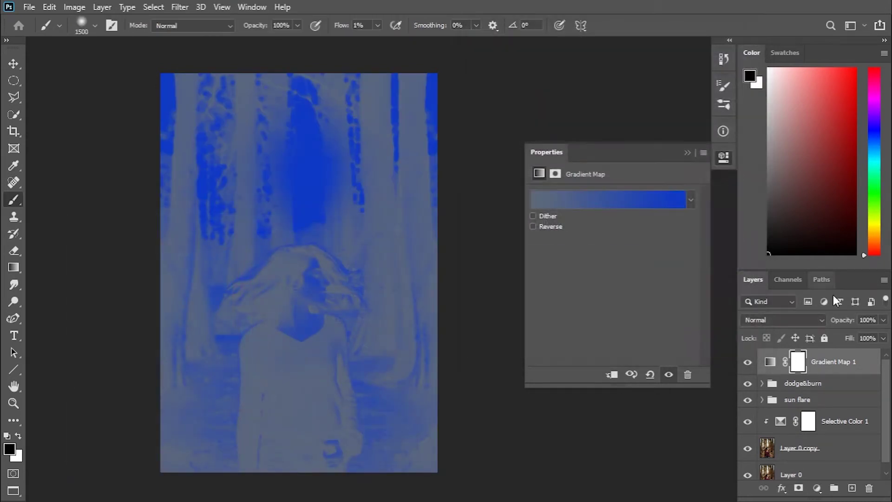
Set Gradient Map 1 to Soft Light blend mode at 43% opacity
left_click(688, 152)
left_click(804, 320)
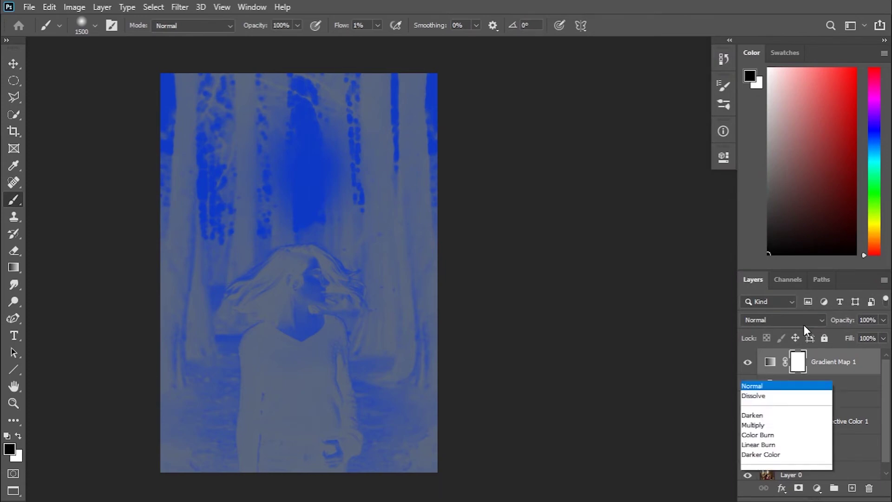
left_click(786, 317)
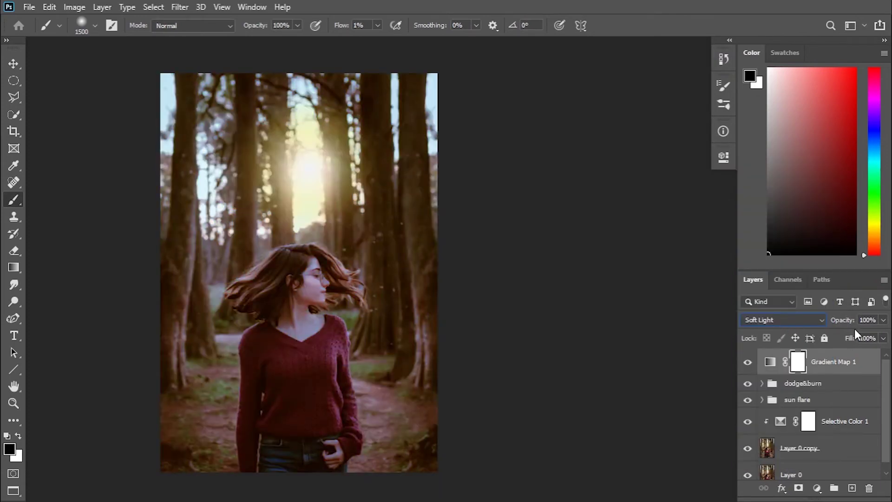
left_click_drag(851, 327, 836, 320)
key("Return")
left_click(749, 363)
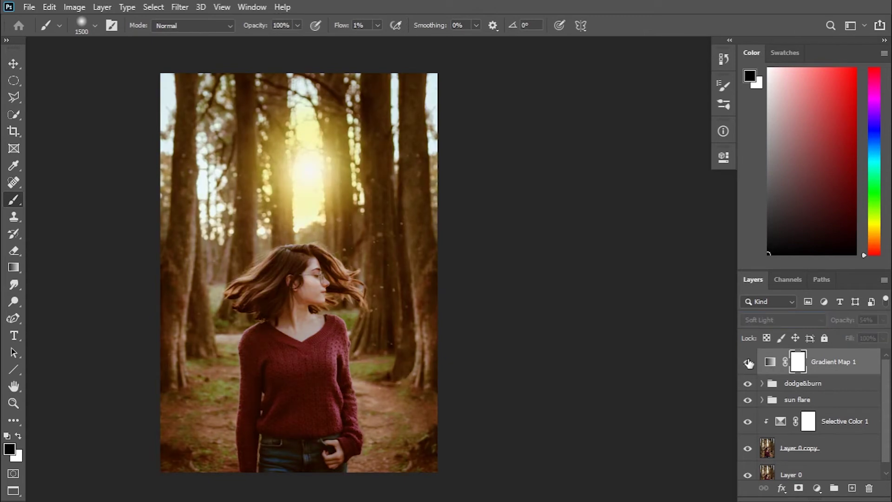
left_click_drag(846, 323, 839, 324)
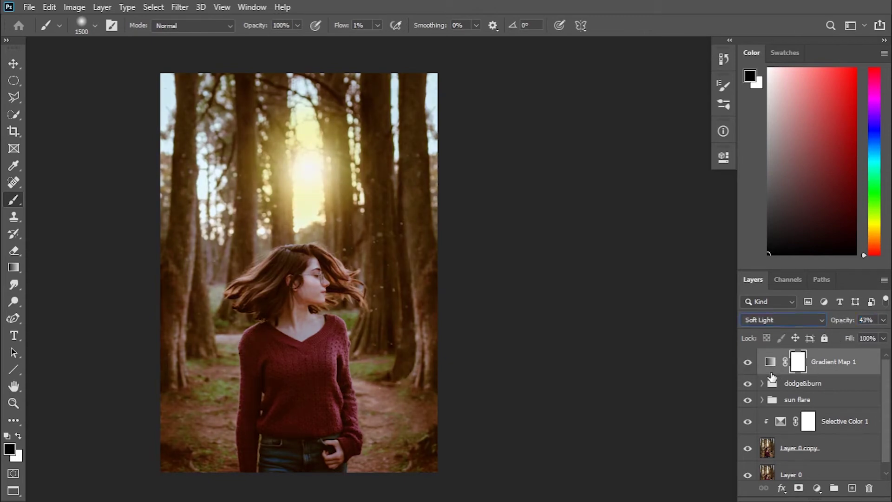
Lighten the gradient's starting colour stop to pale blue 96b3de and compare the result
double_click(770, 362)
left_click(539, 206)
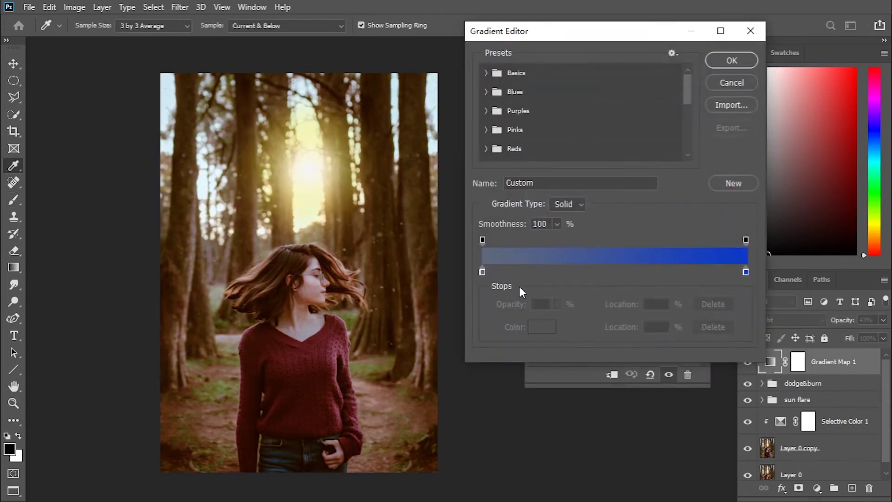
left_click(482, 272)
left_click(542, 327)
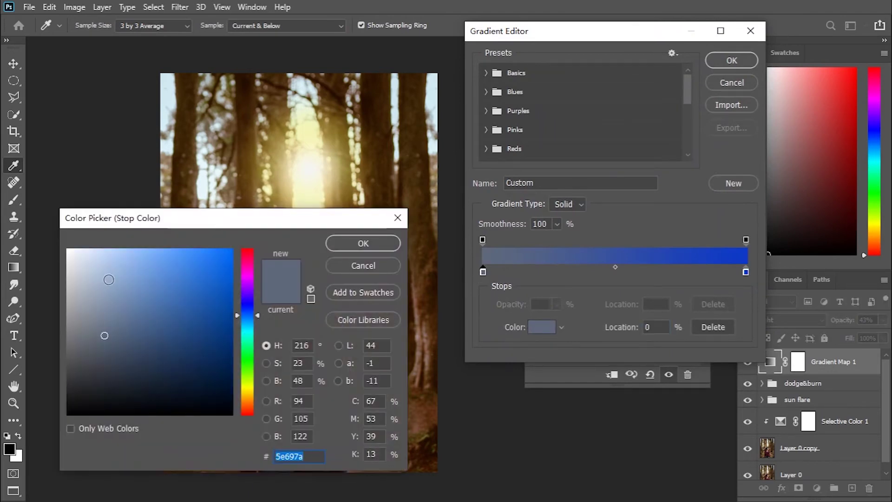
left_click_drag(104, 279, 120, 270)
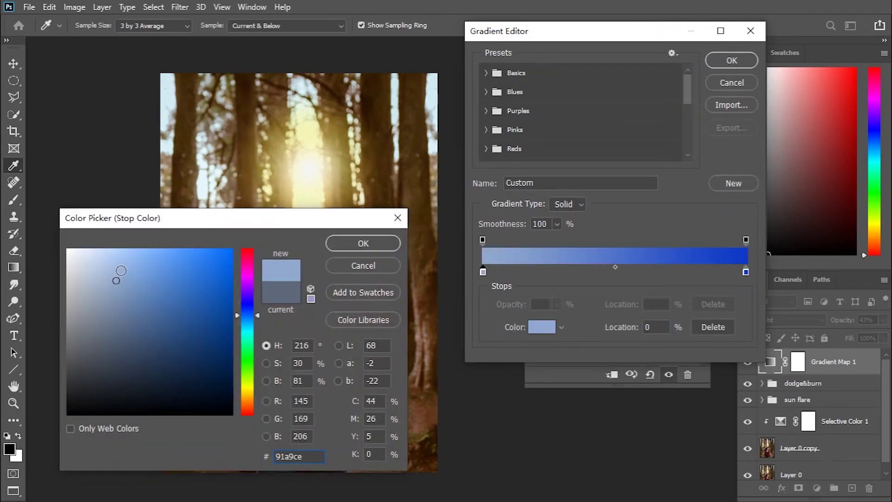
left_click(360, 245)
left_click(744, 59)
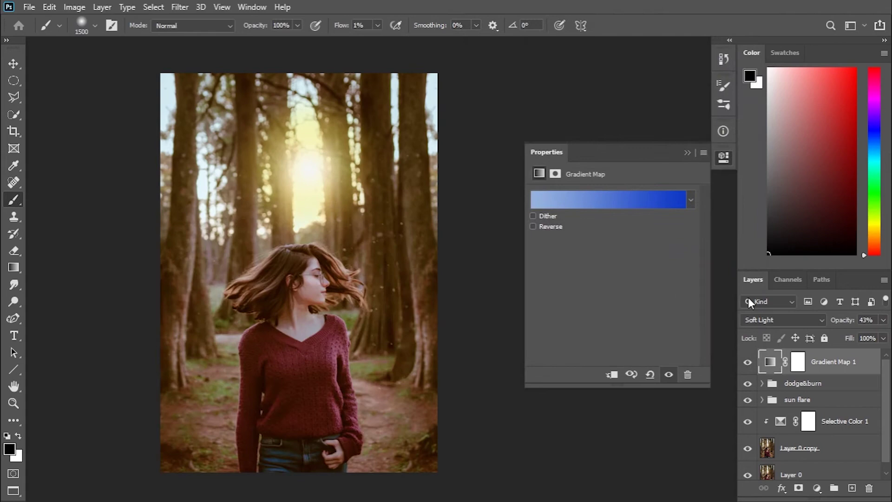
left_click(686, 152)
left_click(748, 363)
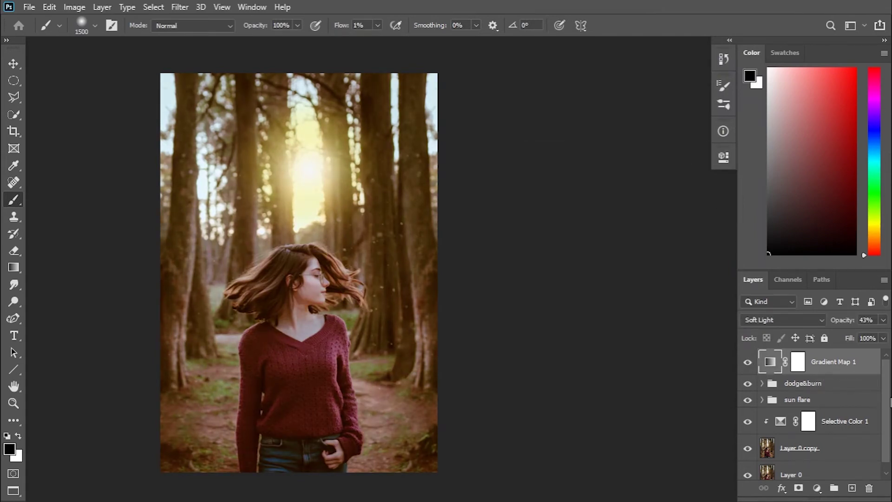
Group the layers from Gradient Map 1 to Layer 0 copy into Group 1 and compare
scroll(823, 464, "down", 1)
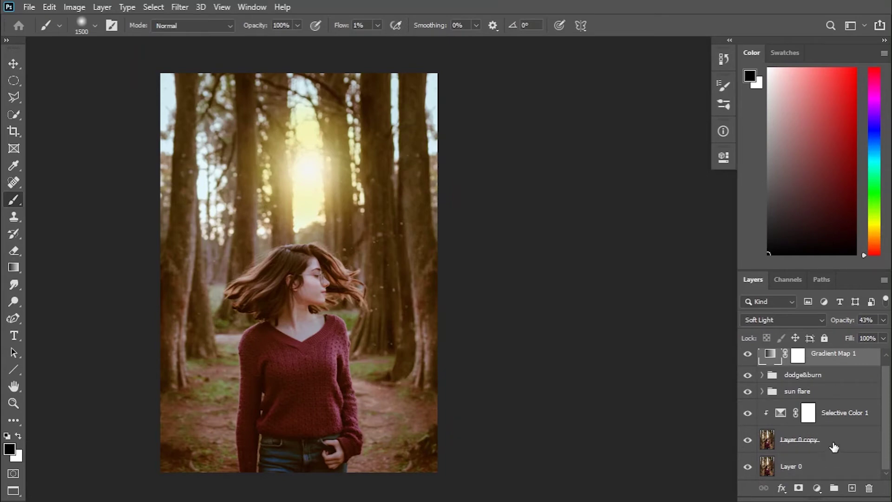
left_click(834, 447, "shift")
left_click(834, 487)
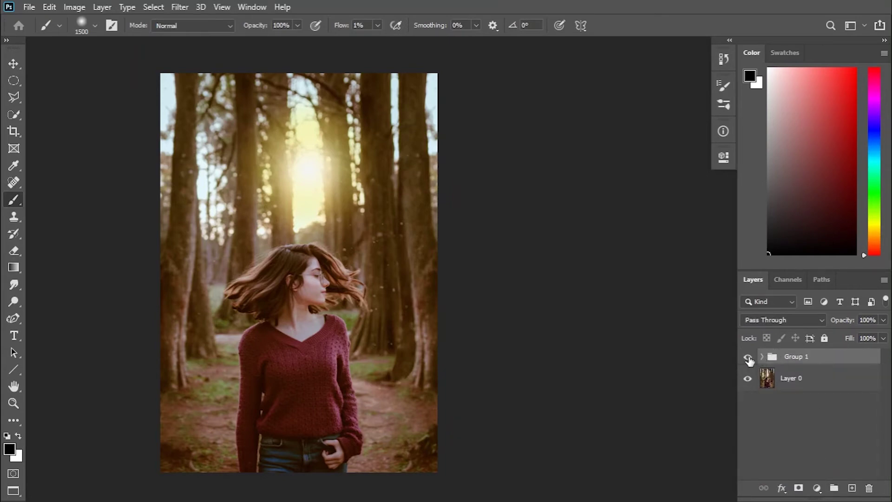
left_click(747, 357)
left_click(748, 357)
Expand Group 1 and the sun flare group, selecting Gradient Fill 1
left_click(762, 357)
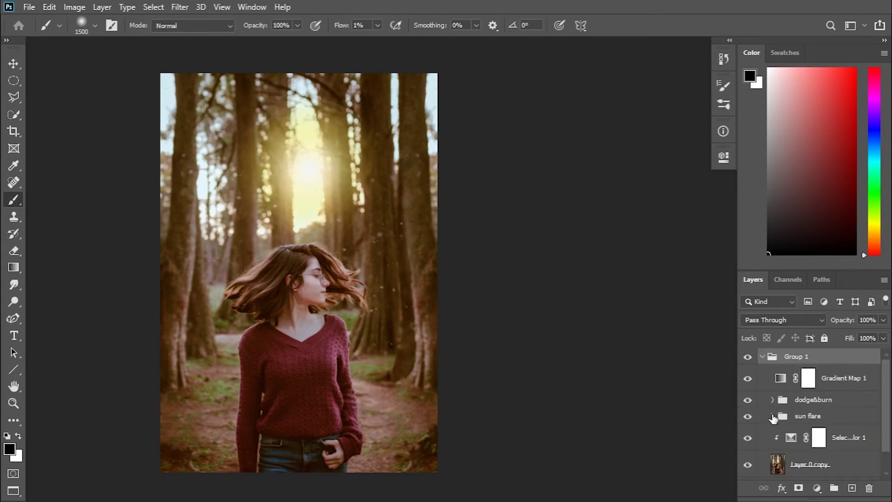
left_click(772, 416)
left_click(794, 437)
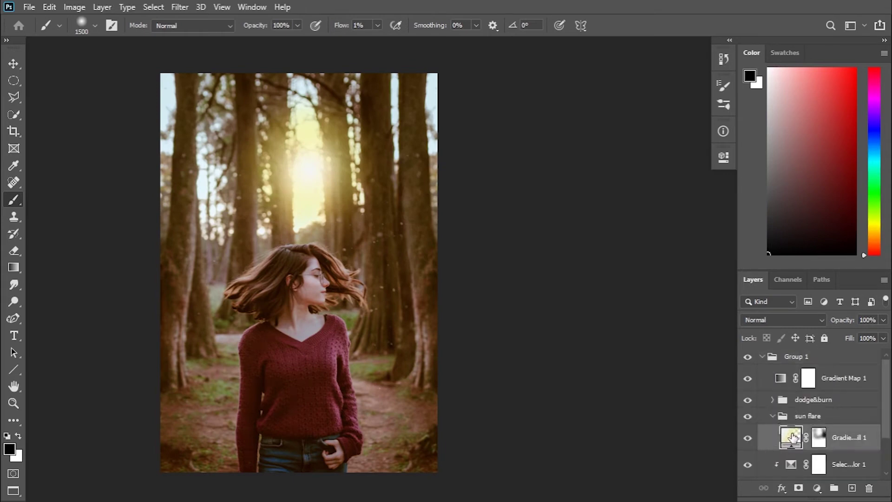
Shift the radial sun glow slightly and dim the sun flare to 77% opacity
double_click(793, 437)
left_click_drag(311, 175, 304, 196)
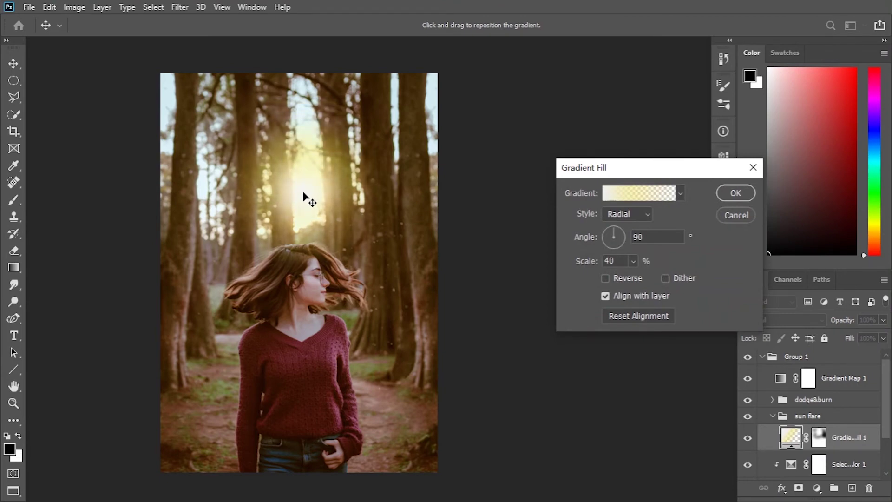
left_click(738, 194)
key("b")
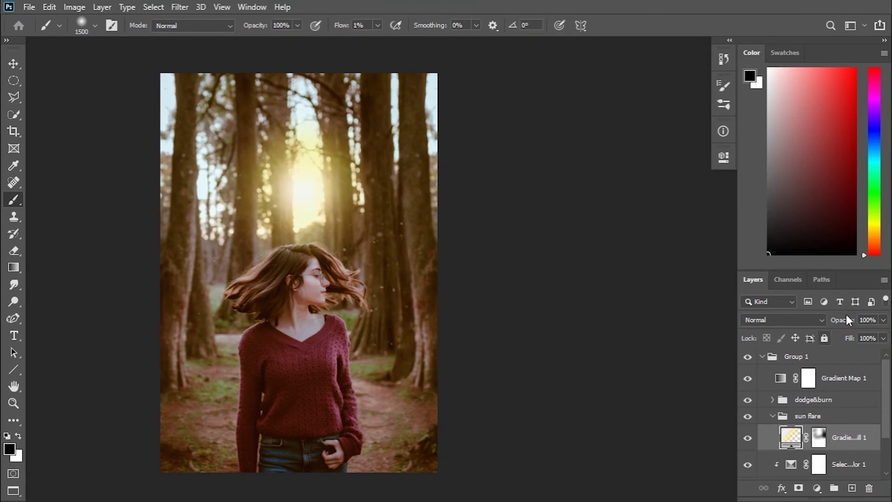
left_click_drag(845, 320, 840, 325)
left_click(748, 437)
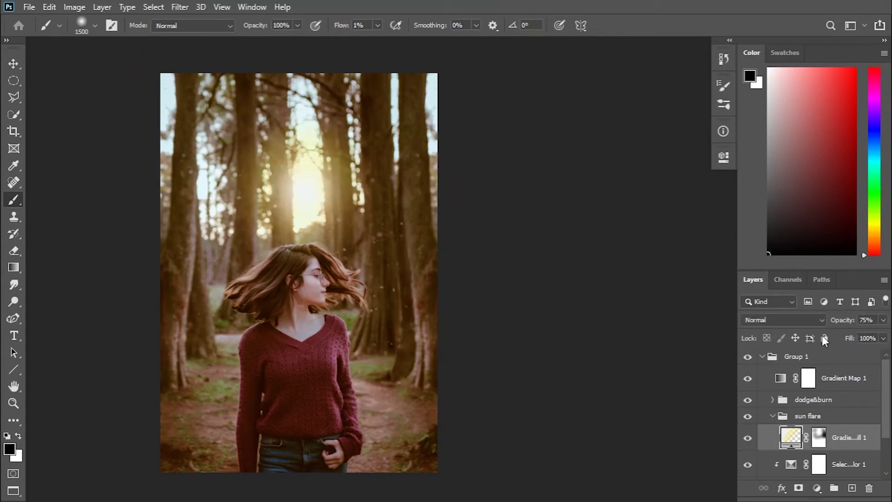
Blend the sun-flare gradient in Overlay, reposition the glow between the trees, and collapse the group
left_click(786, 325)
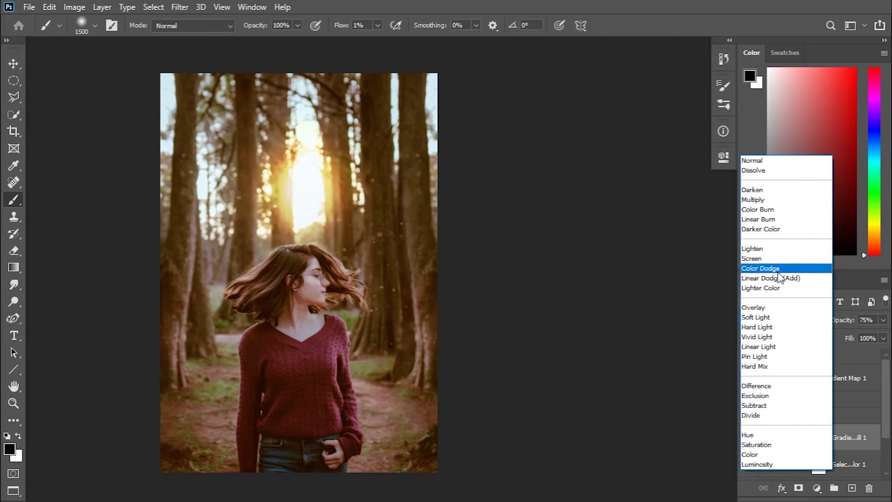
left_click(774, 310)
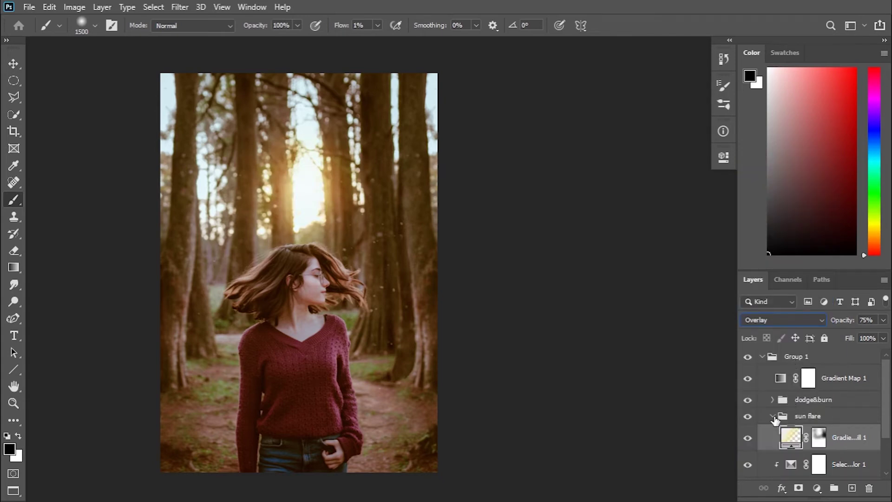
double_click(790, 437)
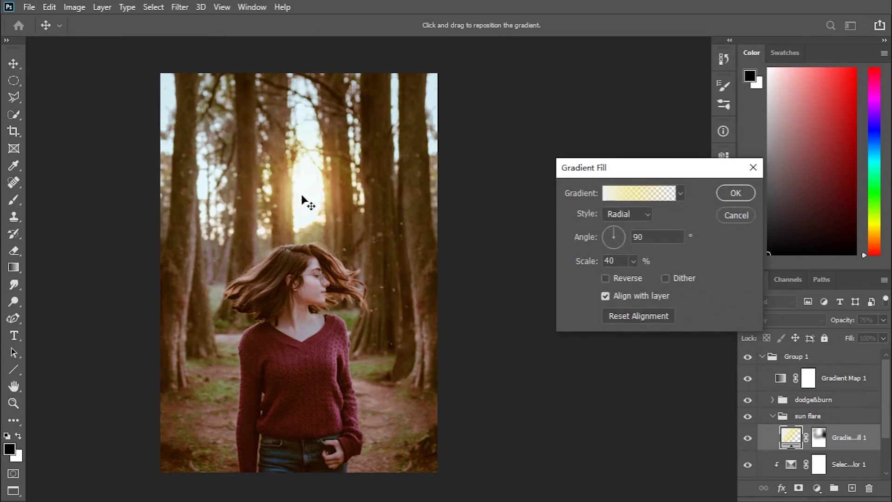
left_click_drag(302, 199, 305, 200)
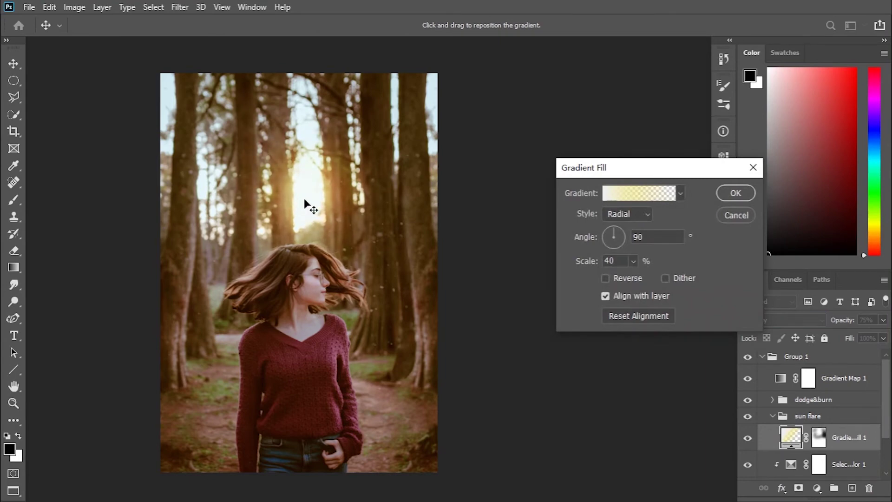
left_click(746, 214)
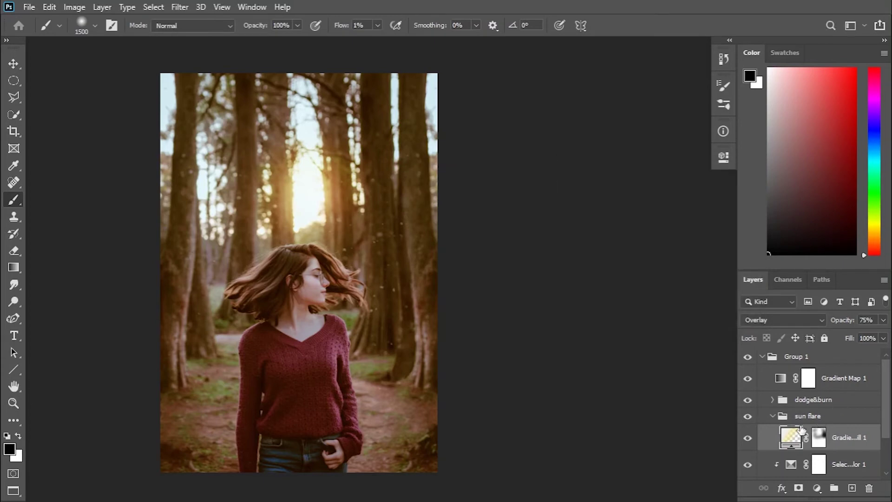
left_click(773, 415)
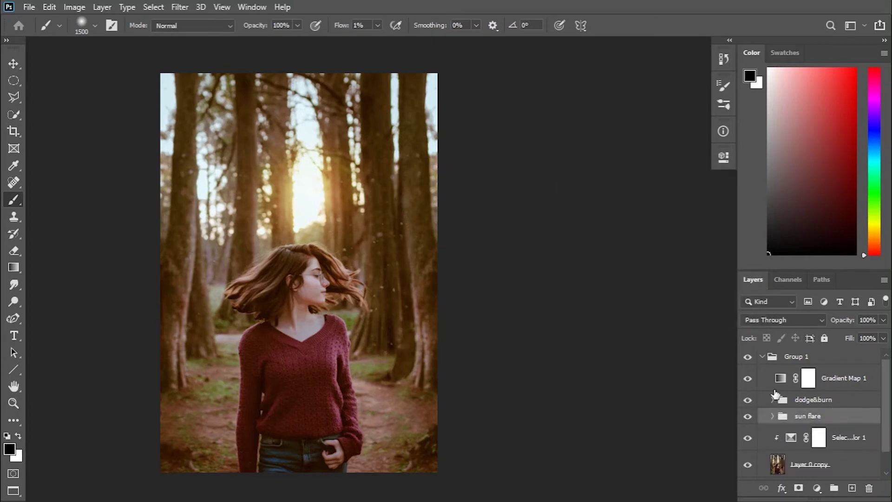
Compare Group 1's edits, then stamp all visible edits into a new Layer 1
left_click(766, 361)
left_click(761, 358)
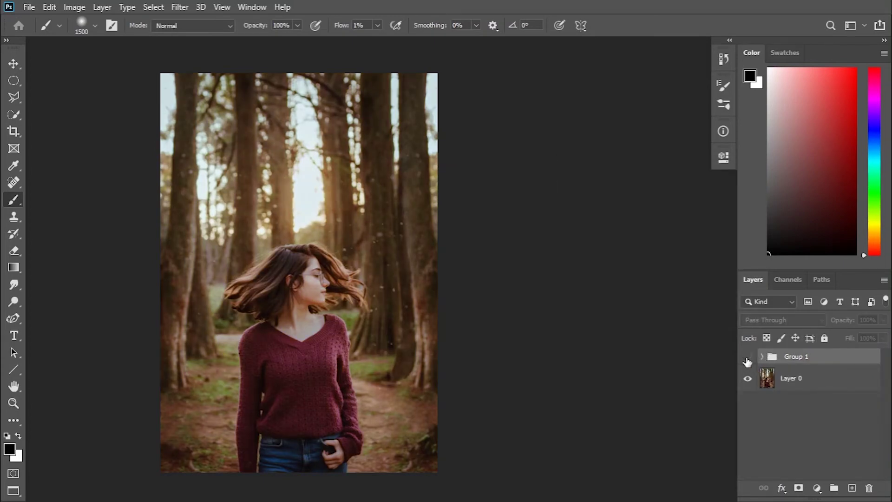
left_click(748, 359)
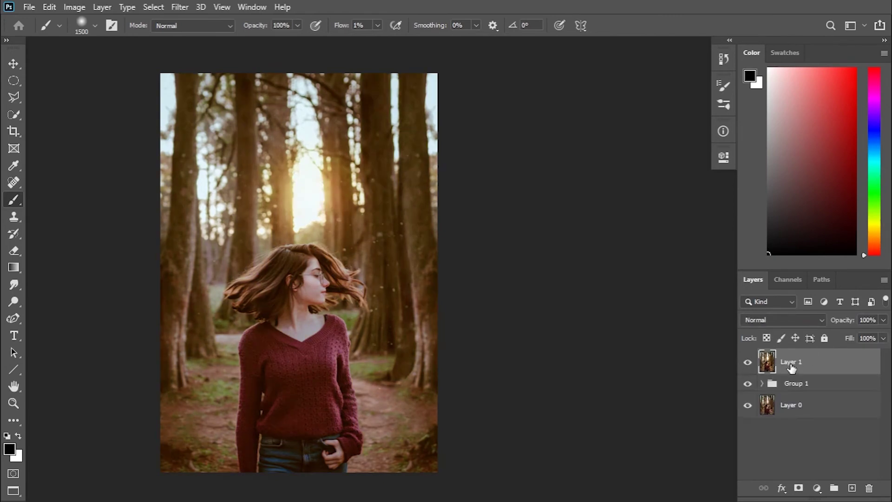
left_click(748, 383)
Convert the merged Layer 1 into a smart object
right_click(769, 370)
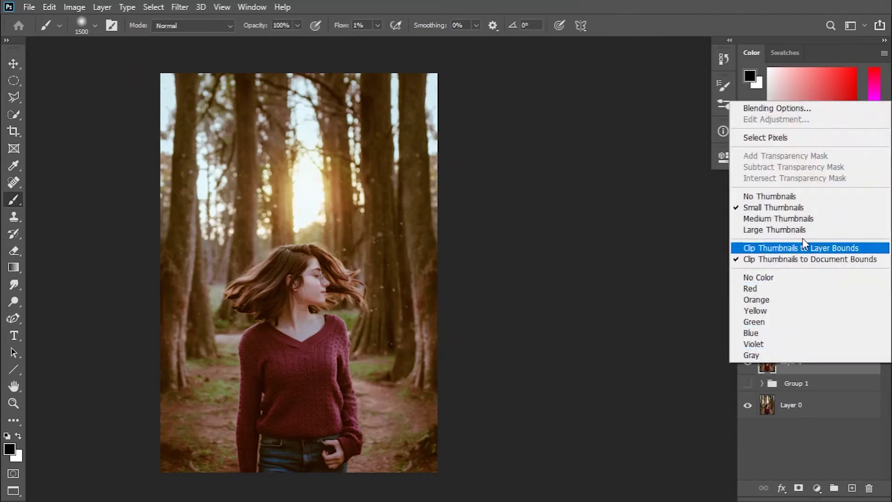
left_click(845, 374)
right_click(845, 374)
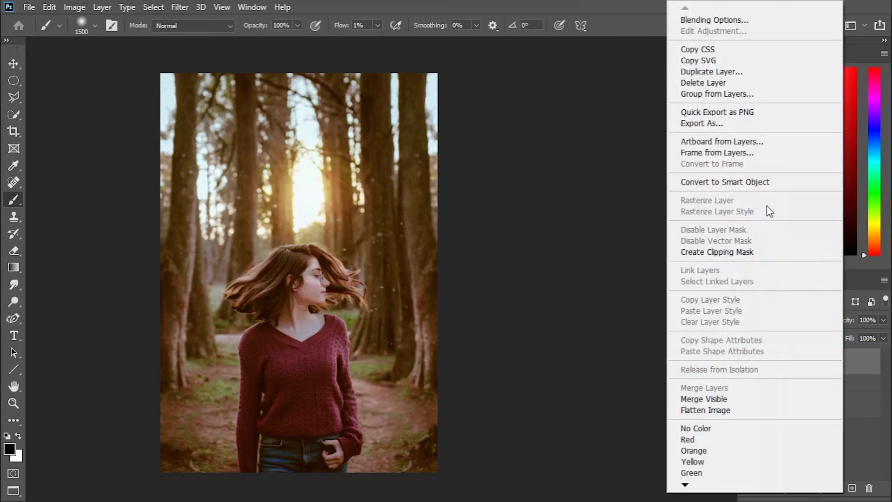
left_click(760, 181)
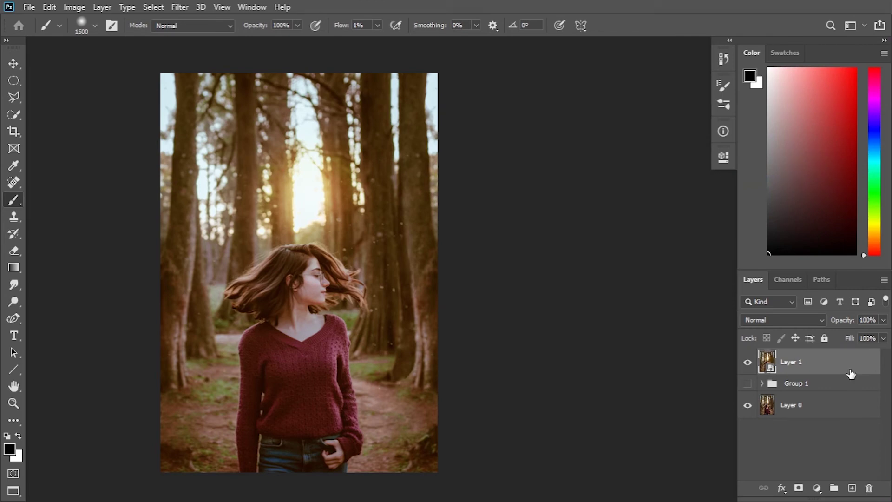
left_click(184, 8)
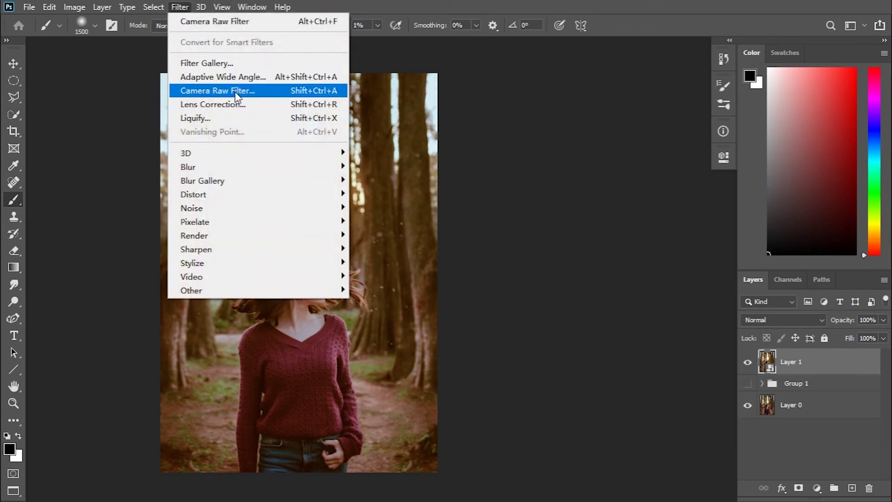
In the Camera Raw filter, warm the image with Temperature set to +12
left_click(237, 92)
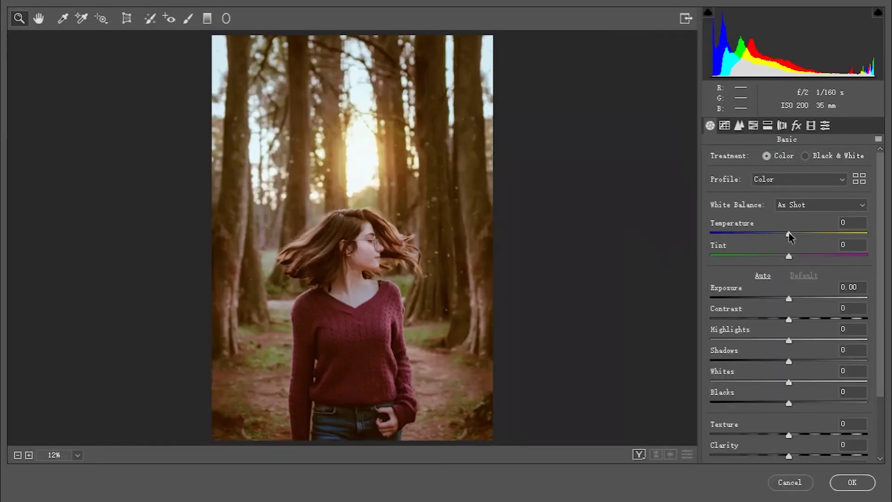
mouse_move(789, 233)
left_mouse_down()
mouse_move(801, 237)
mouse_move(802, 257)
mouse_move(736, 262)
mouse_move(786, 257)
left_mouse_up()
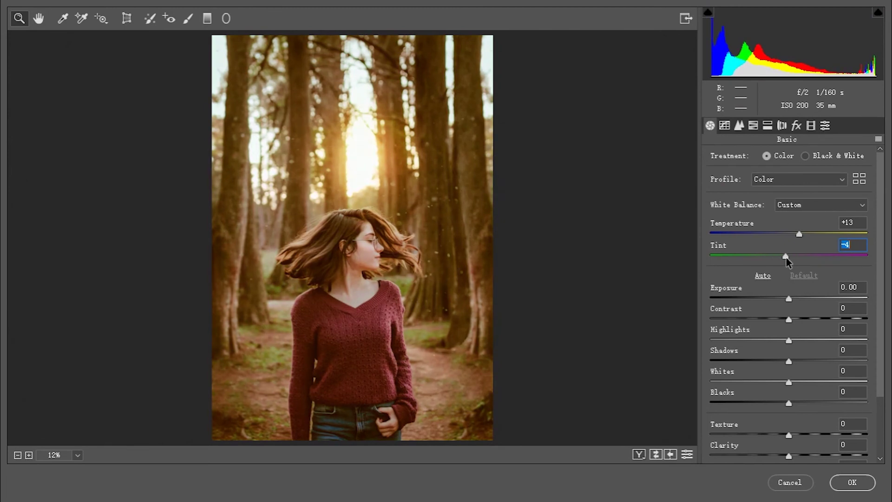
left_click(800, 233)
mouse_move(800, 233)
left_mouse_down()
mouse_move(782, 222)
mouse_move(793, 222)
mouse_move(796, 241)
left_mouse_up()
scroll(878, 247, "down", 1)
scroll(850, 253, "down", 2)
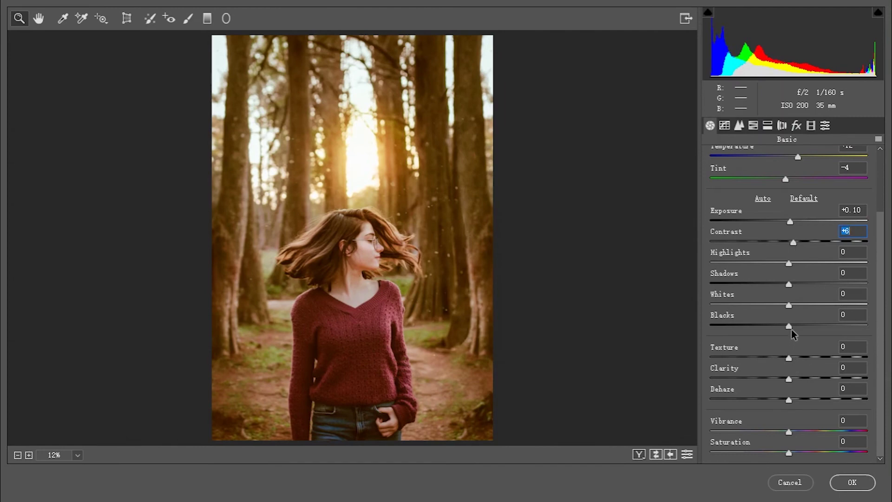
Lower Highlights to -14, fine-tune Whites, add Texture +18 and Vibrance +3
mouse_move(788, 265)
left_mouse_down()
mouse_move(796, 264)
mouse_move(741, 270)
mouse_move(815, 280)
mouse_move(790, 283)
left_mouse_up()
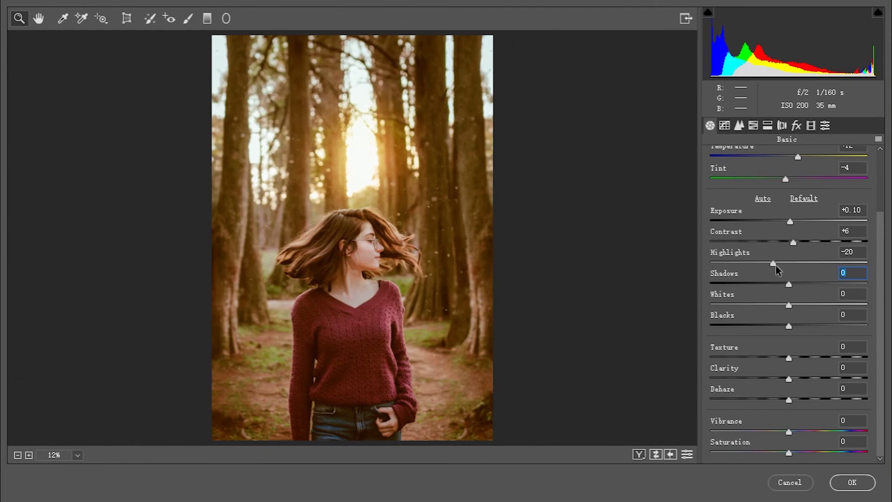
left_click_drag(774, 264, 779, 263)
mouse_move(789, 306)
left_mouse_down()
mouse_move(757, 307)
mouse_move(787, 307)
left_mouse_up()
mouse_move(792, 362)
left_mouse_down()
mouse_move(820, 359)
mouse_move(793, 360)
mouse_move(820, 359)
mouse_move(804, 358)
mouse_move(820, 377)
mouse_move(797, 380)
left_mouse_up()
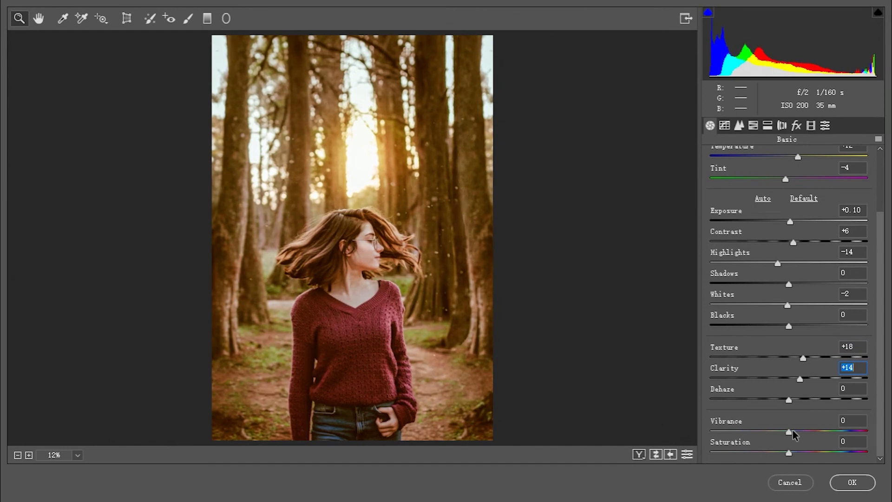
mouse_move(788, 432)
left_mouse_down()
mouse_move(810, 435)
mouse_move(782, 434)
mouse_move(792, 433)
left_mouse_up()
left_click(767, 127)
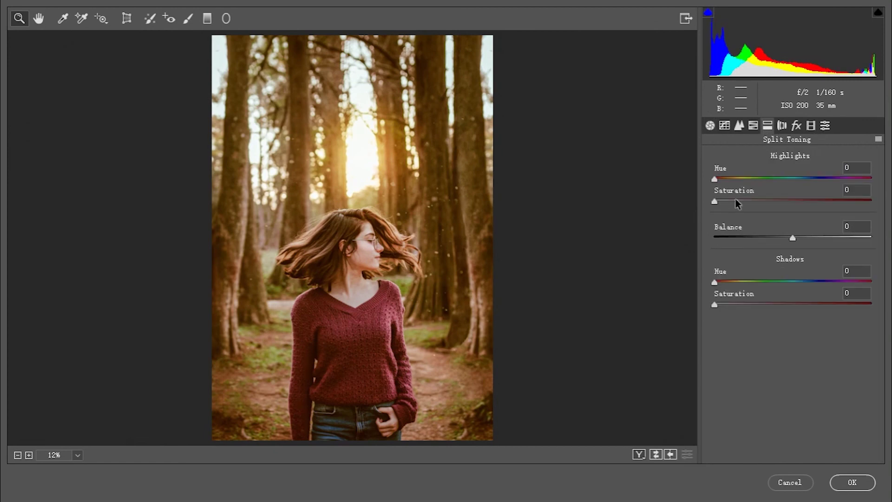
Split-tone with highlights hue 60 saturation 23, shadows hue 240 saturation 25, balance +12
mouse_move(715, 180)
left_mouse_down()
mouse_move(741, 179)
mouse_move(757, 201)
mouse_move(846, 190)
mouse_move(793, 189)
left_mouse_up()
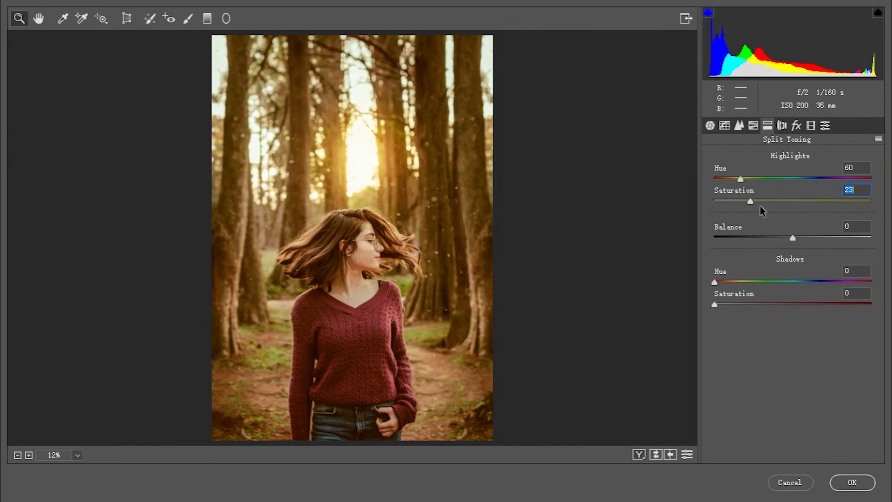
mouse_move(714, 285)
left_mouse_down()
mouse_move(790, 282)
mouse_move(819, 296)
left_mouse_up()
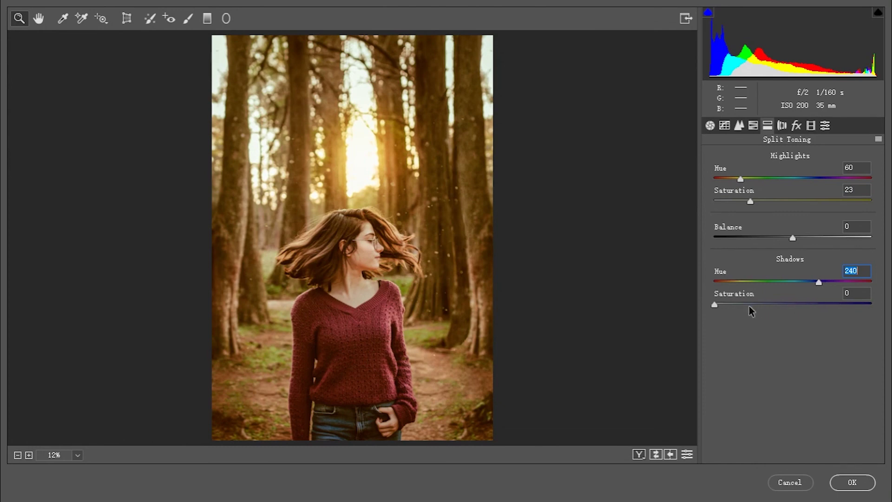
mouse_move(715, 305)
left_mouse_down()
mouse_move(787, 313)
mouse_move(756, 318)
left_mouse_up()
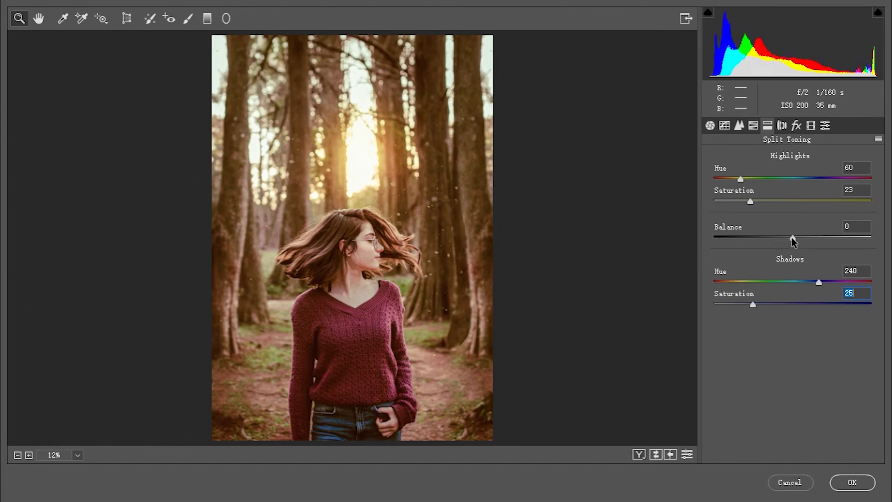
mouse_move(791, 237)
left_mouse_down()
mouse_move(770, 237)
mouse_move(811, 239)
mouse_move(794, 239)
mouse_move(802, 241)
left_mouse_up()
Compare the Split Toning and Basic settings against their defaults, keeping the custom values
left_click(686, 455)
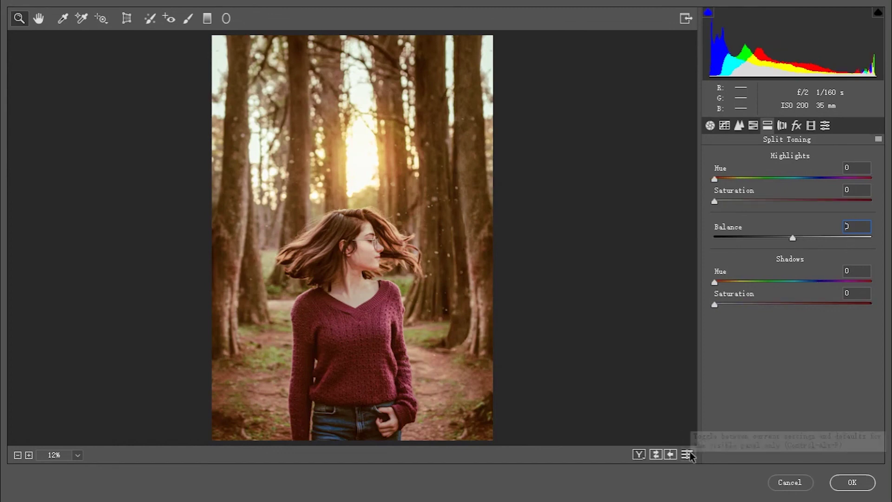
left_click(687, 454)
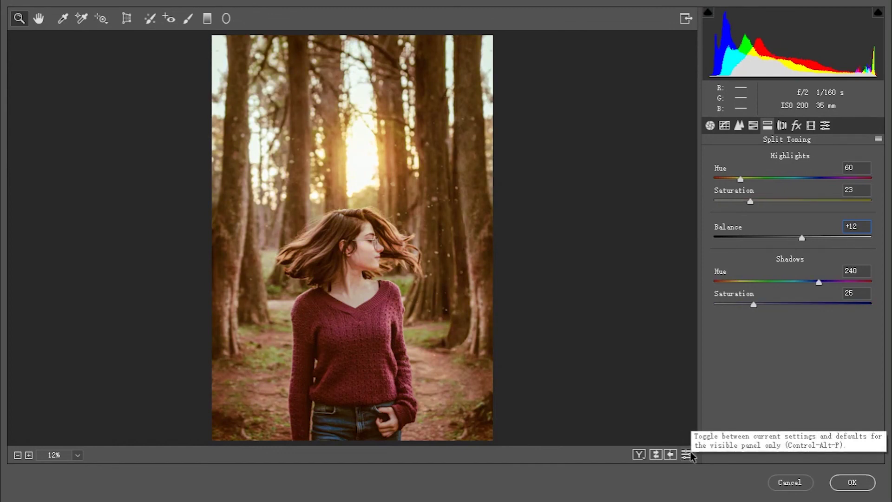
left_click(710, 125)
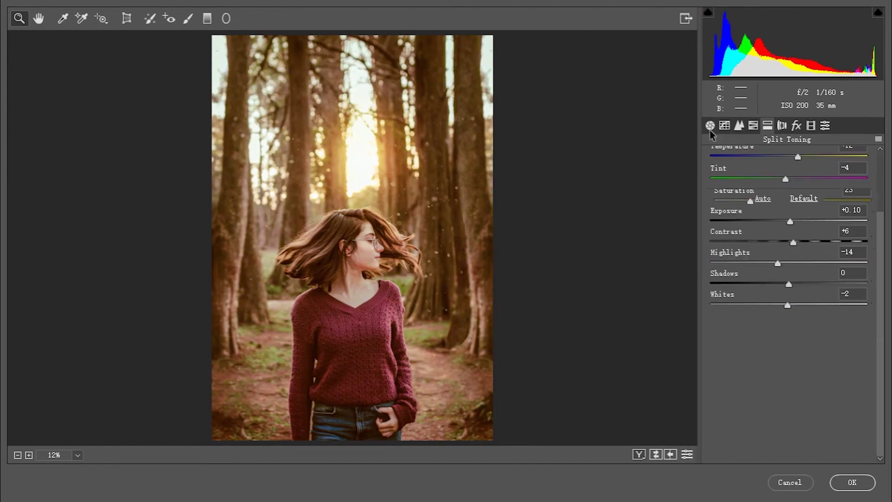
left_click(687, 455)
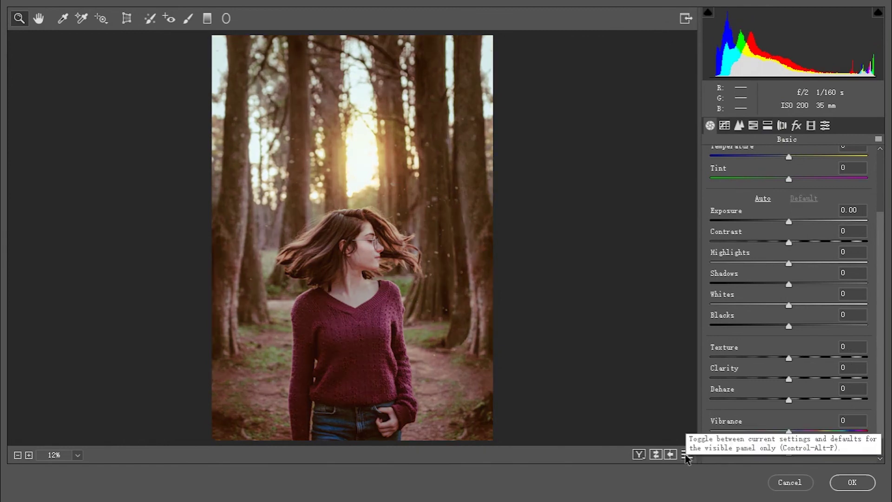
left_click(687, 456)
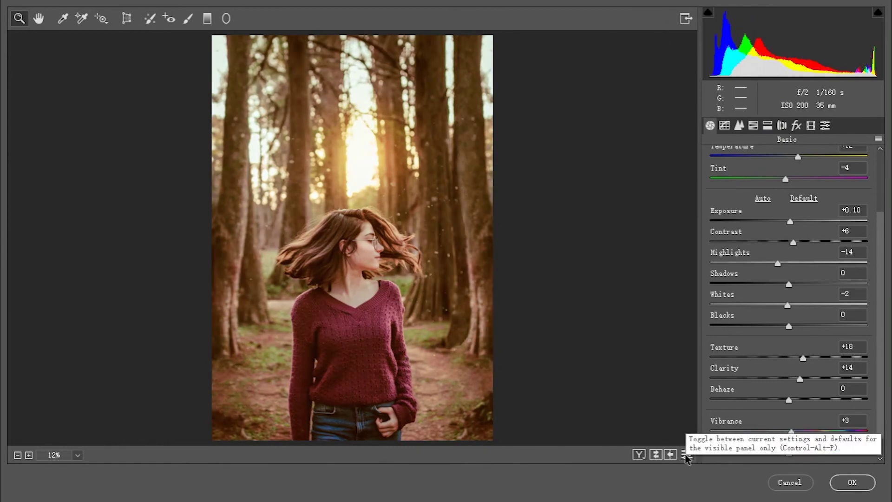
Apply Camera Raw as a smart filter on Layer 1 and compare before and after
left_click(854, 483)
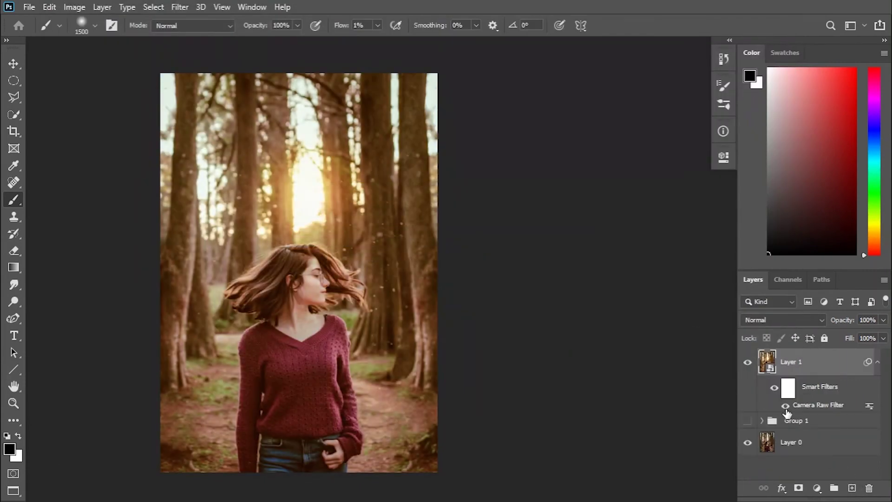
left_click(774, 388)
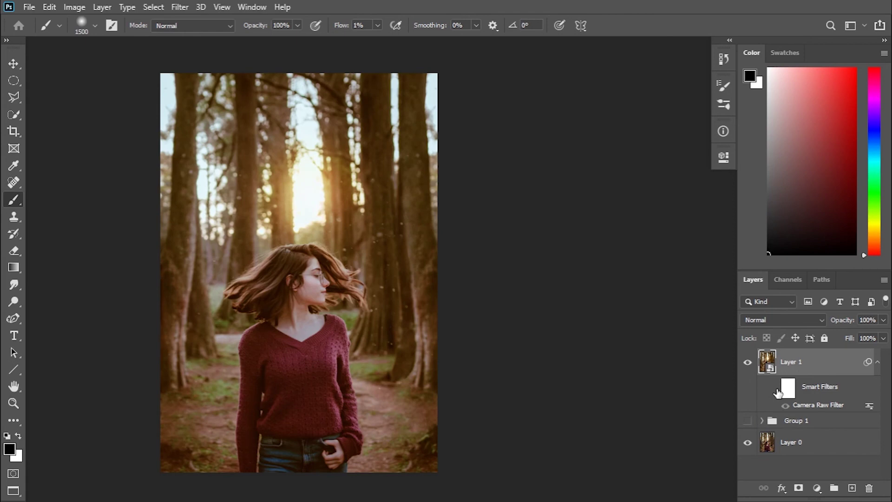
left_click(775, 389)
left_click(748, 362)
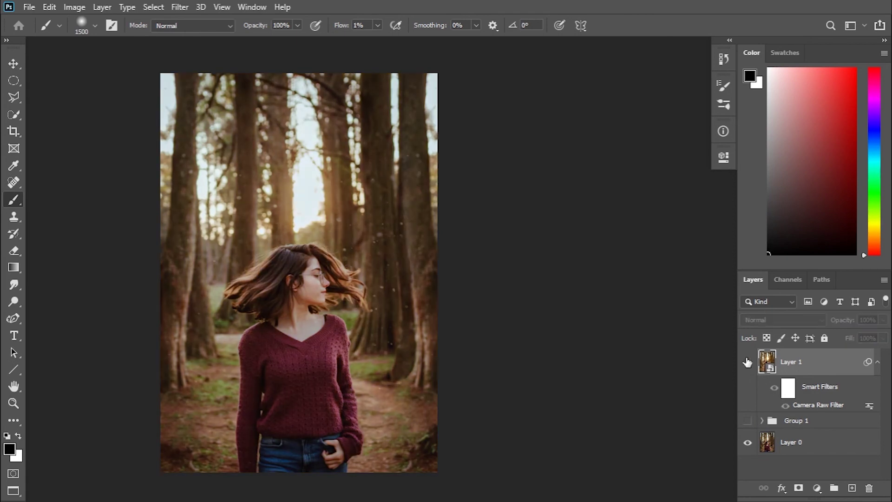
left_click(747, 362)
left_click(748, 361)
left_click(747, 362)
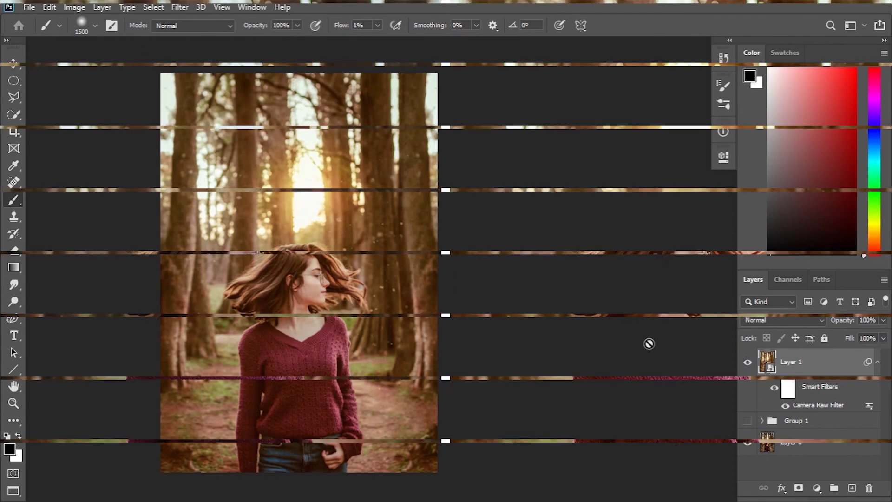